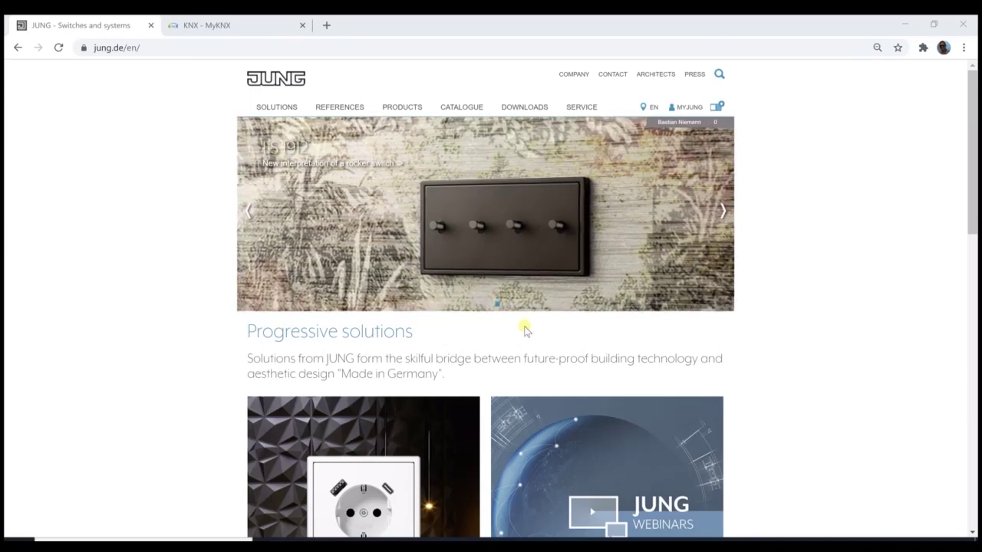
# Step: Browse the JUNG online catalogue to KNX > Devices for rail mounting > System components
pyautogui.click(468, 107)
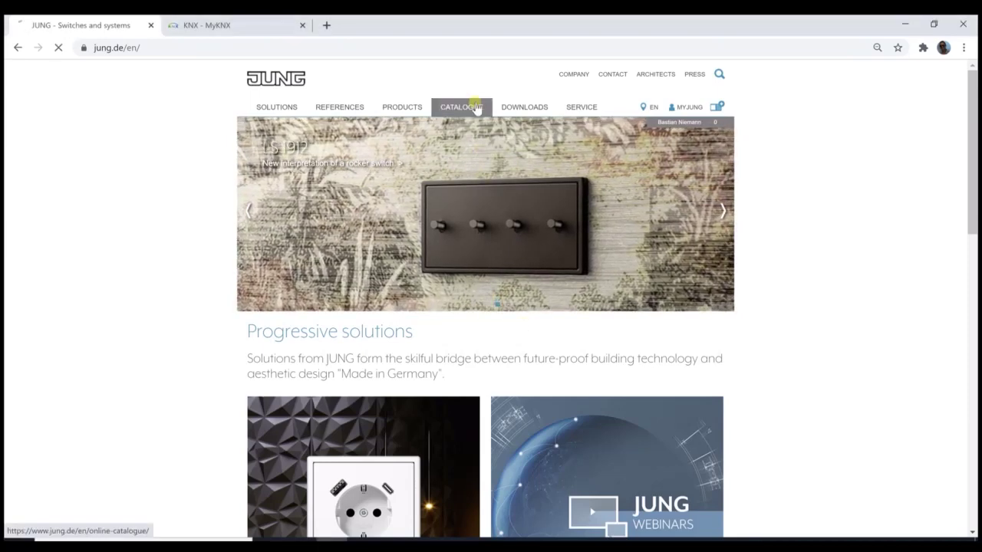
pyautogui.scroll(-5, 647, 328)
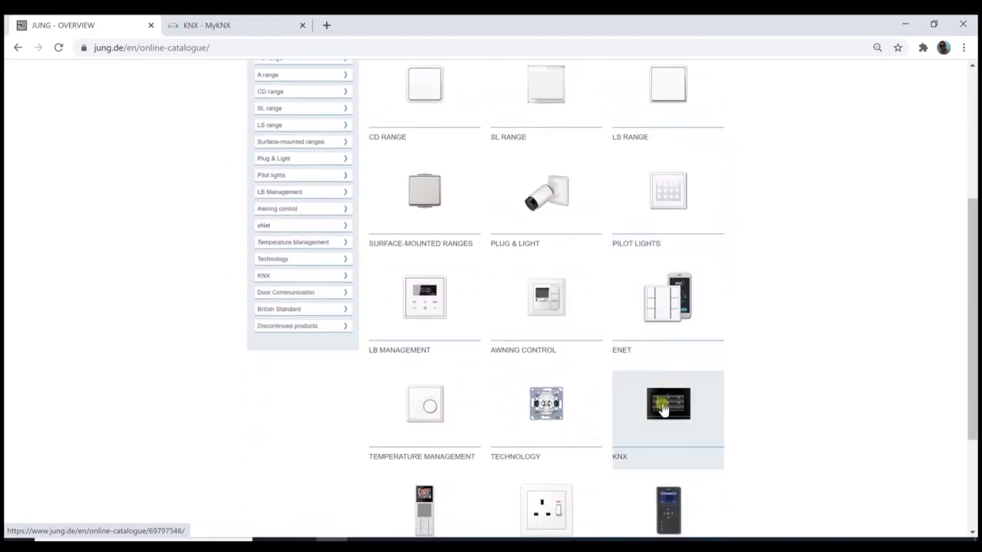
pyautogui.click(664, 411)
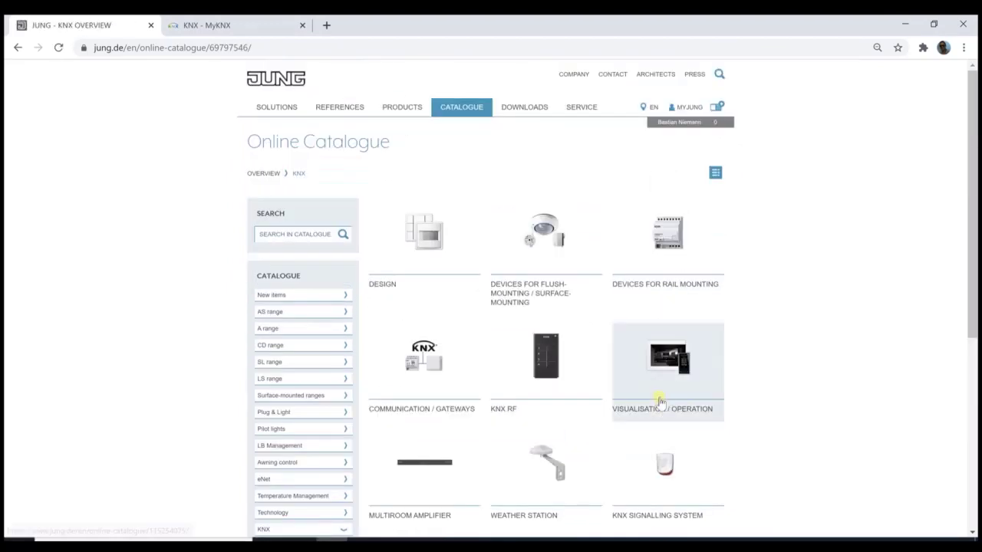
pyautogui.click(670, 233)
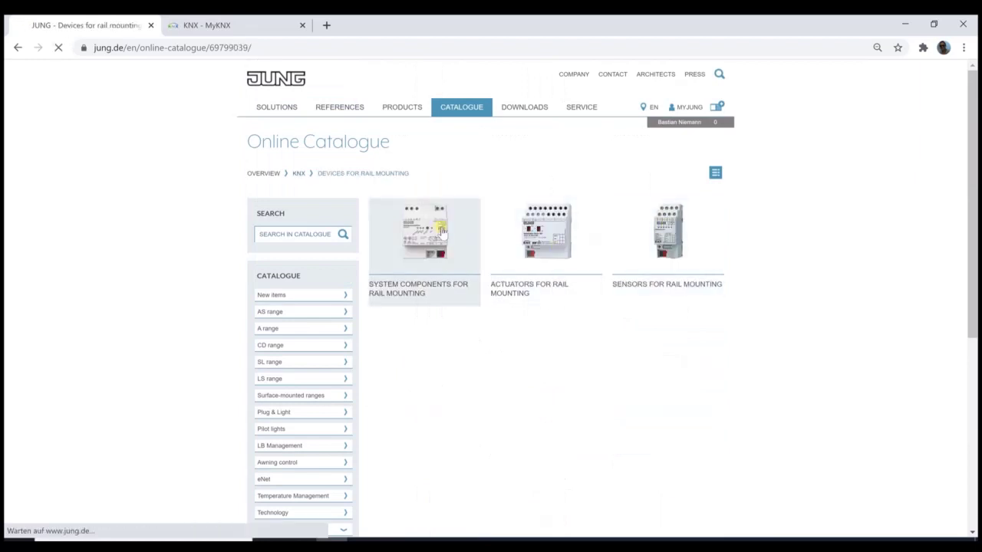
pyautogui.click(441, 230)
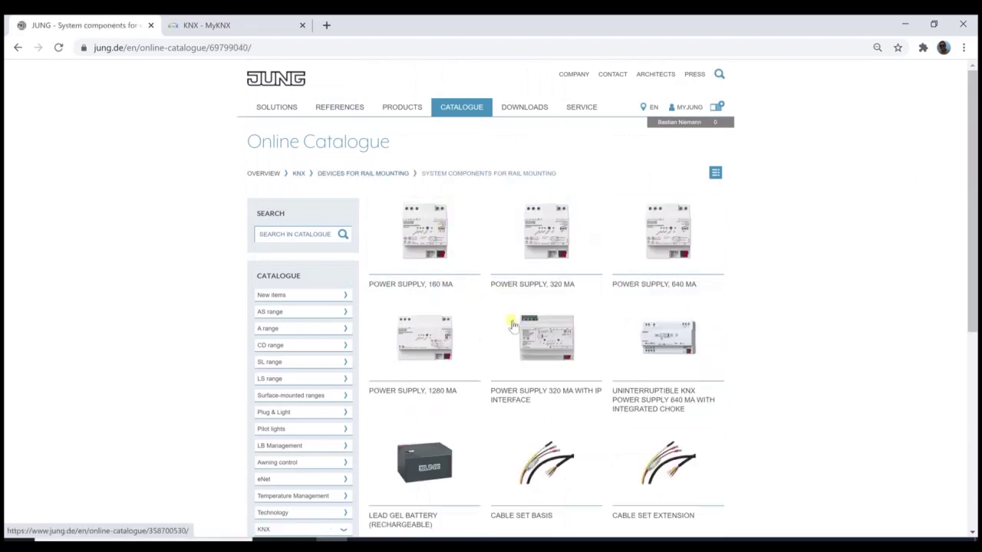
pyautogui.scroll(-3, 512, 325)
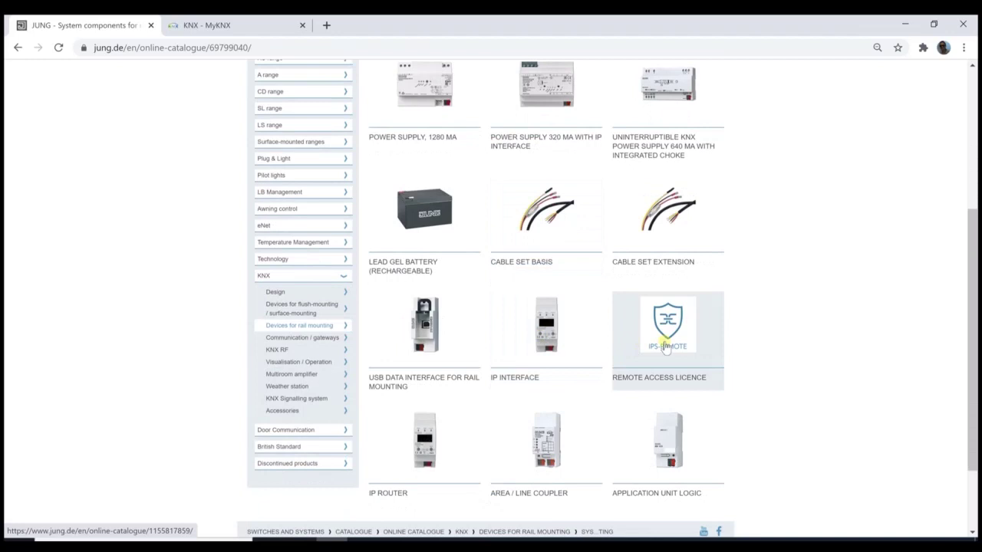
# Step: Open the IPS 300 SREG IP interface page and show its downloadable documents
pyautogui.click(548, 349)
pyautogui.scroll(-2, 548, 350)
pyautogui.scroll(-1, 546, 349)
pyautogui.click(685, 293)
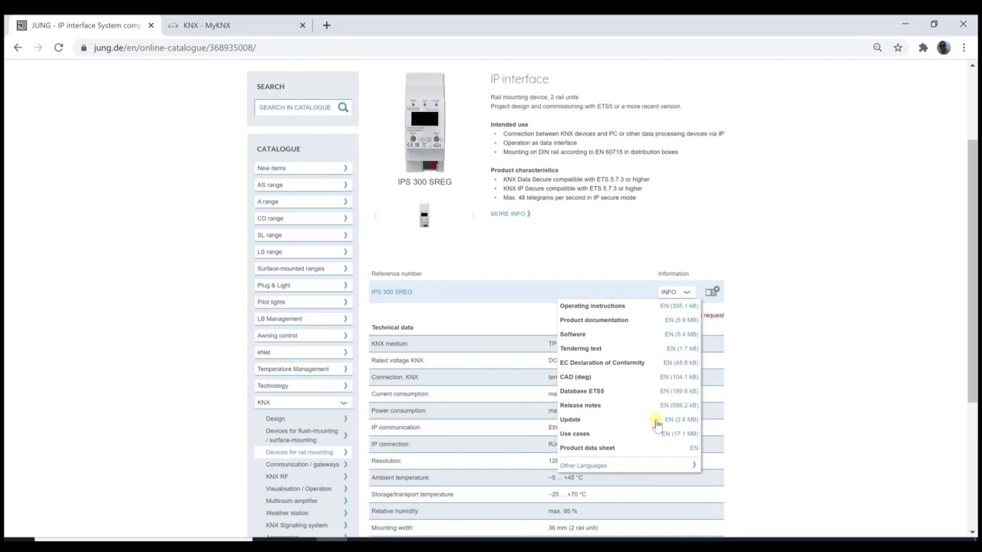
# Step: Return to System components, open the Remote access licence (IPS-L) page, and mark its title
pyautogui.scroll(2, 746, 265)
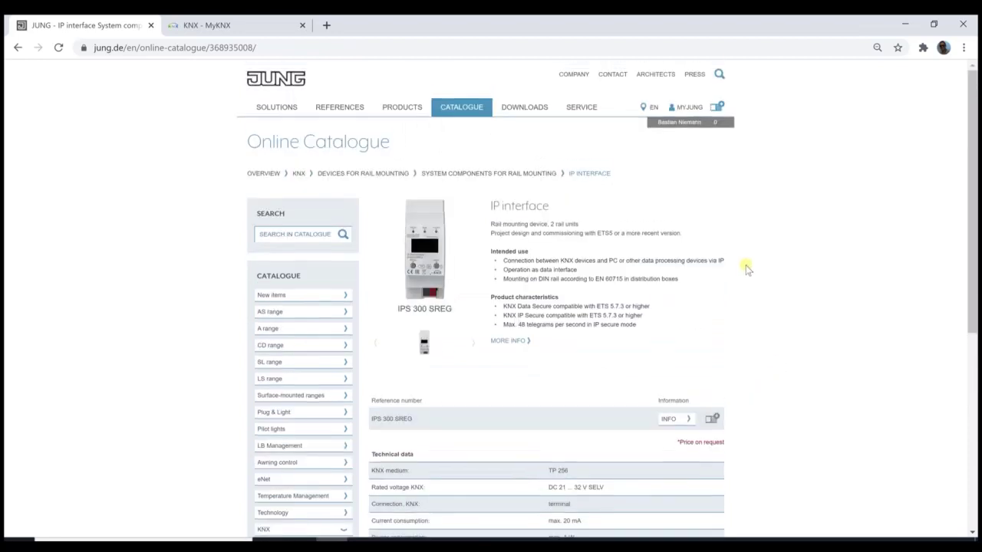
pyautogui.click(18, 48)
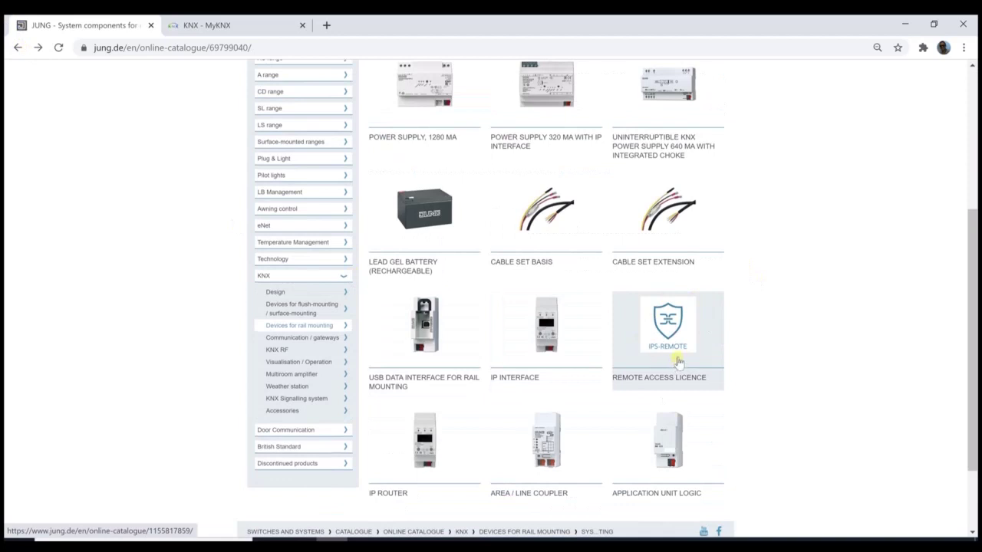
pyautogui.click(678, 362)
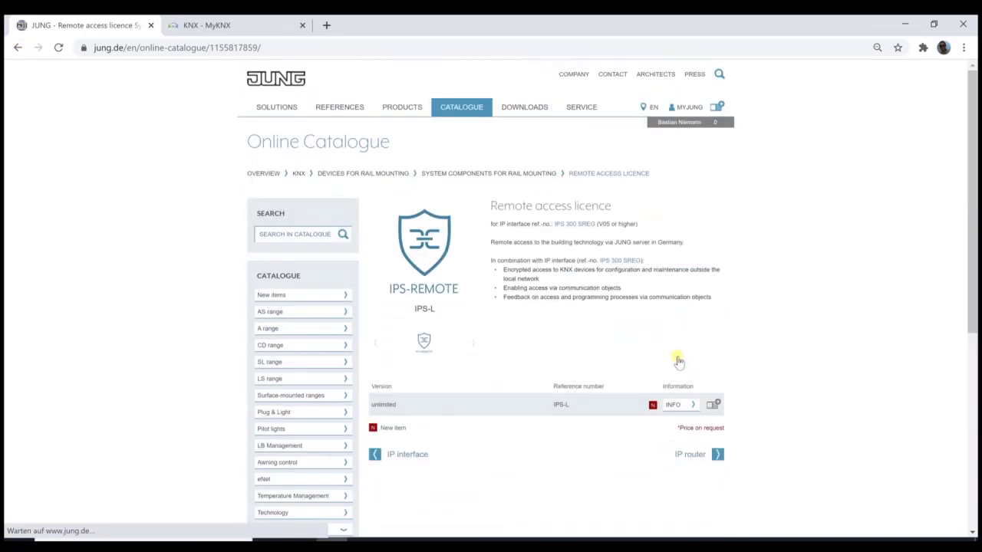
pyautogui.scroll(-1, 678, 361)
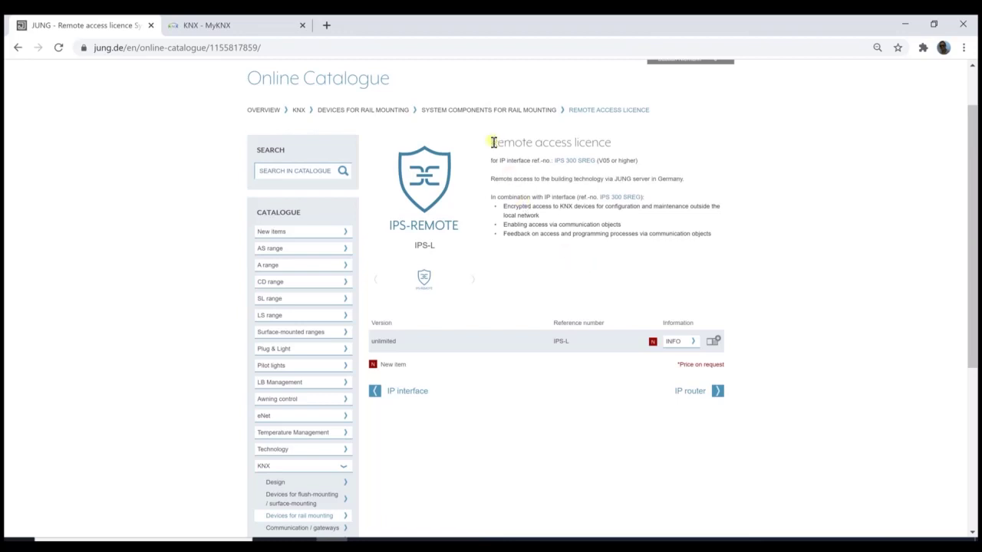
pyautogui.moveTo(494, 143); pyautogui.dragTo(636, 153)
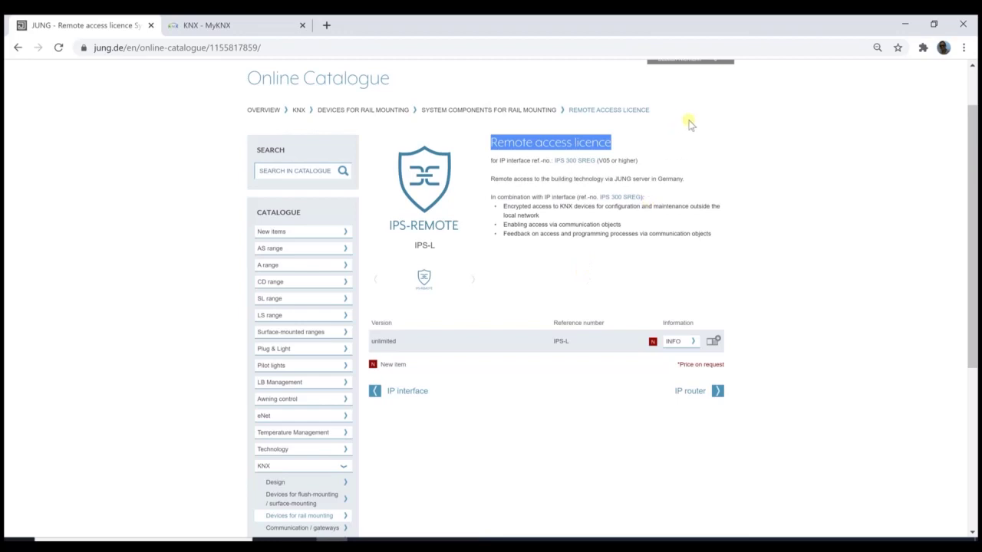
pyautogui.scroll(1, 687, 123)
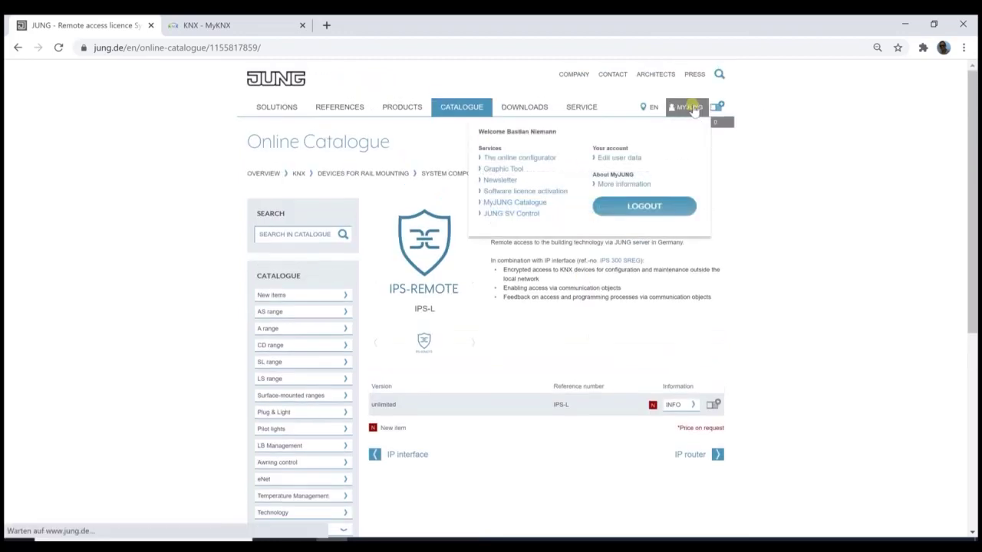
# Step: Open the MyJUNG IPS-Remote software licence activation form, then switch back to ETS5
pyautogui.click(694, 109)
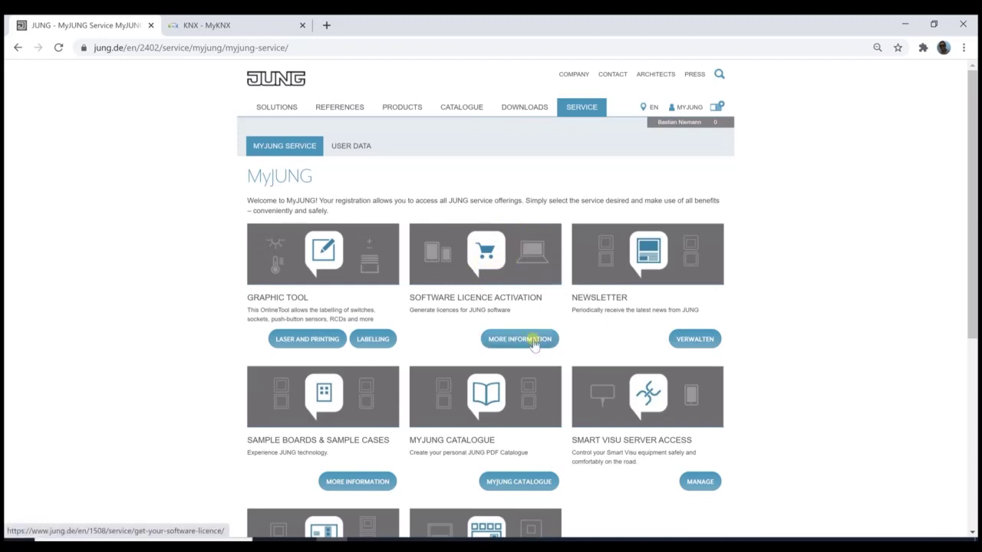
pyautogui.click(511, 339)
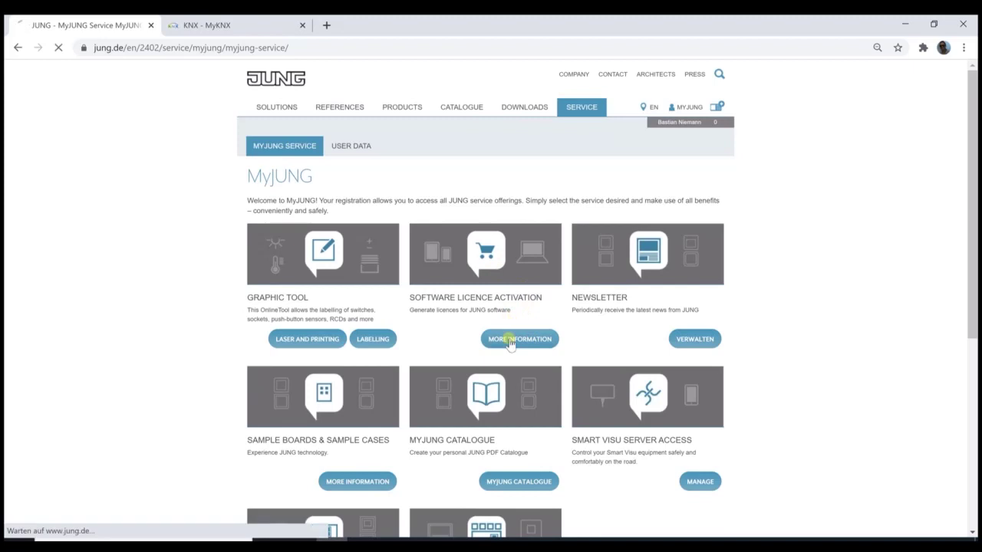
pyautogui.click(298, 256)
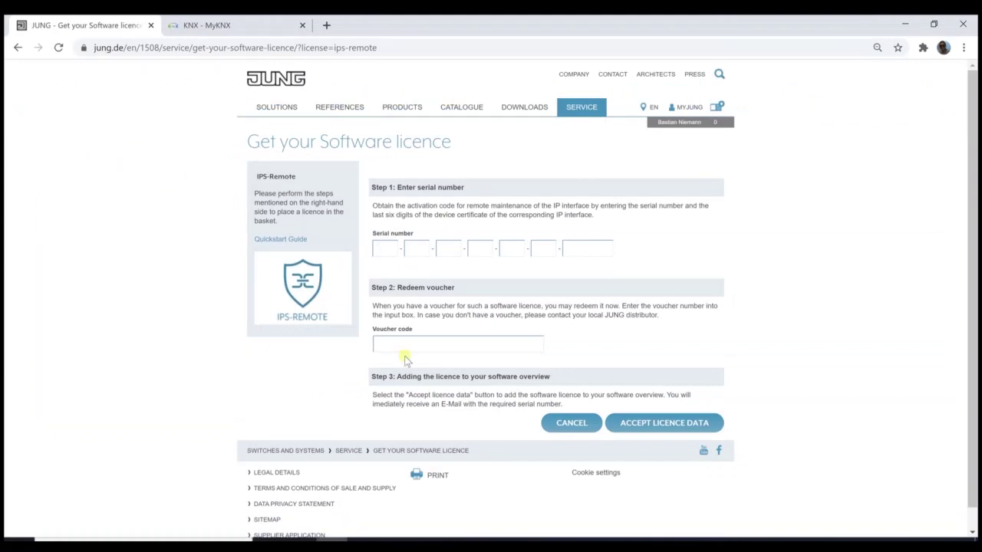
pyautogui.click(426, 539)
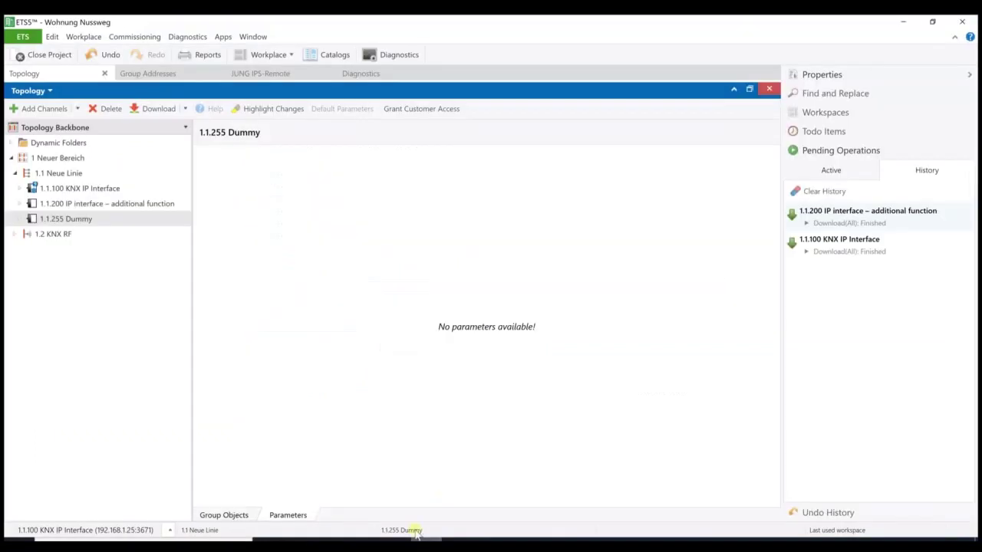
# Step: Add the device certificate in the Settings properties of 1.1.100 KNX IP Interface
pyautogui.click(92, 189)
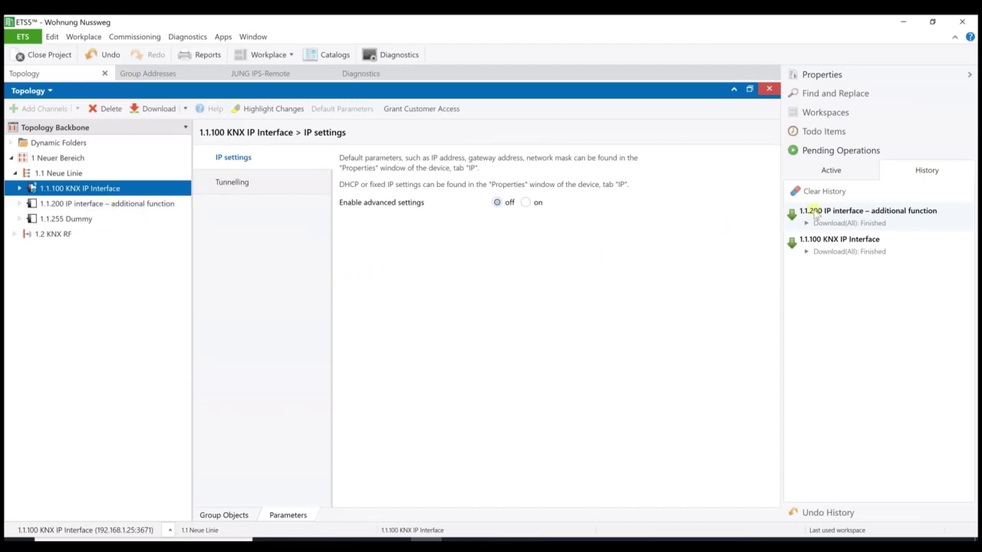
pyautogui.click(820, 77)
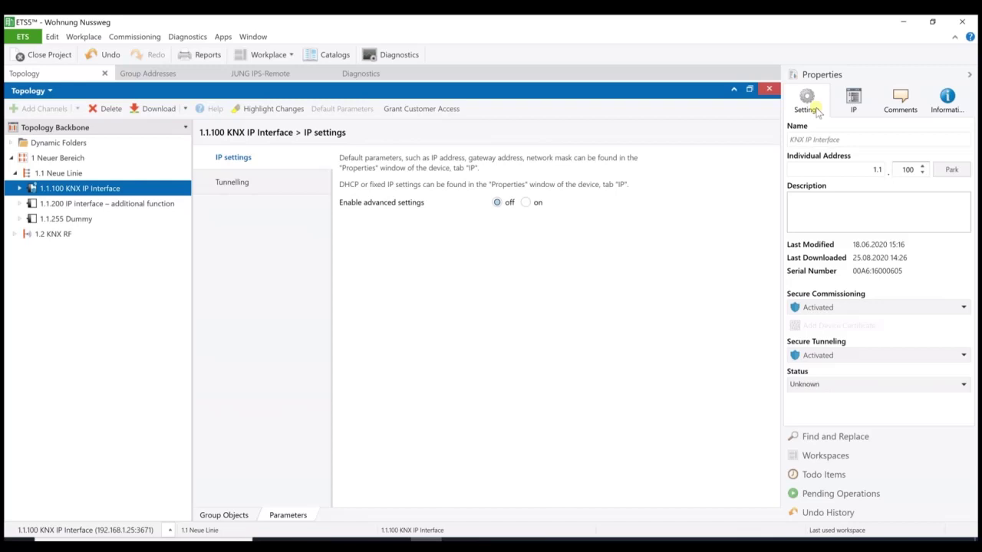
pyautogui.click(818, 112)
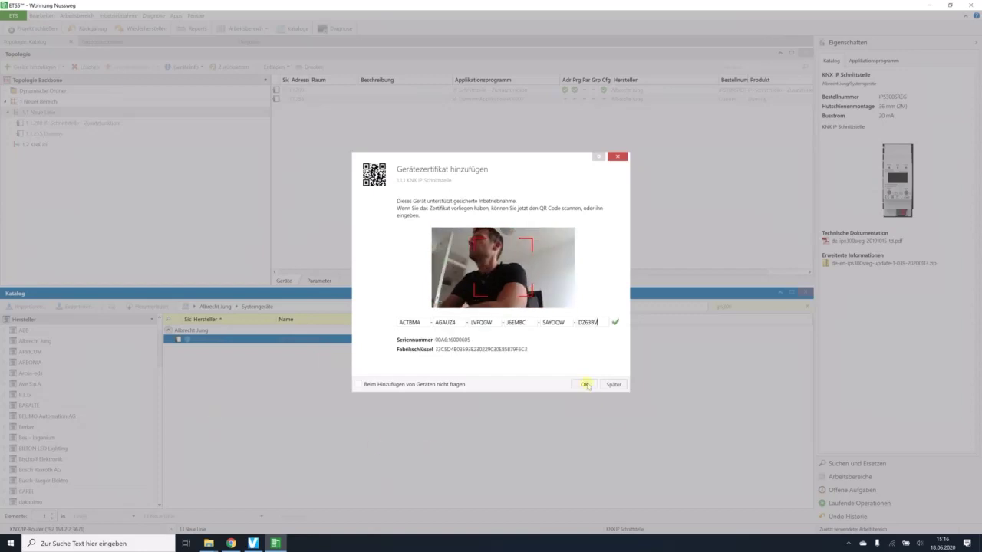
pyautogui.click(584, 384)
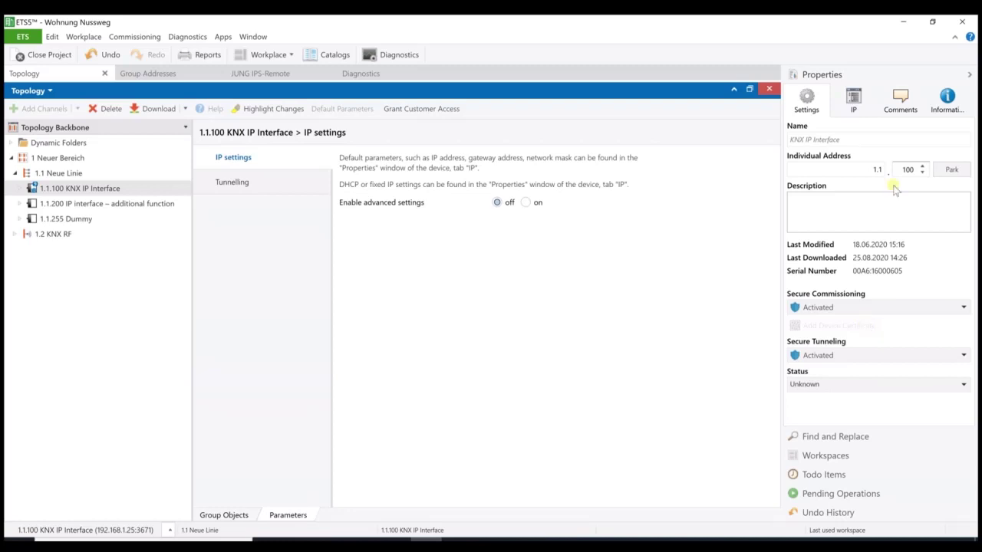
pyautogui.click(854, 100)
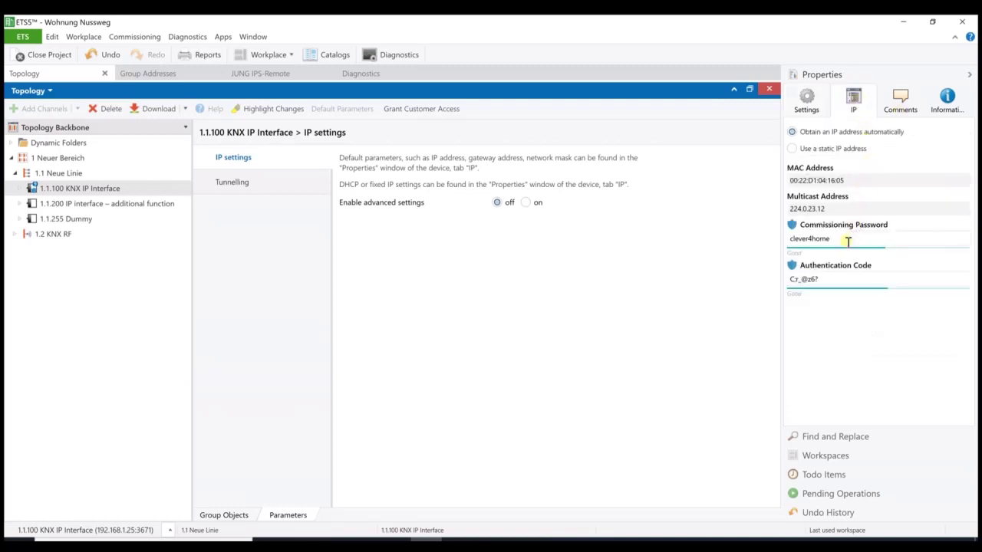
# Step: Mark the 1.1.100 commissioning password and authentication code, then bring up its download options
pyautogui.moveTo(847, 241); pyautogui.dragTo(786, 242)
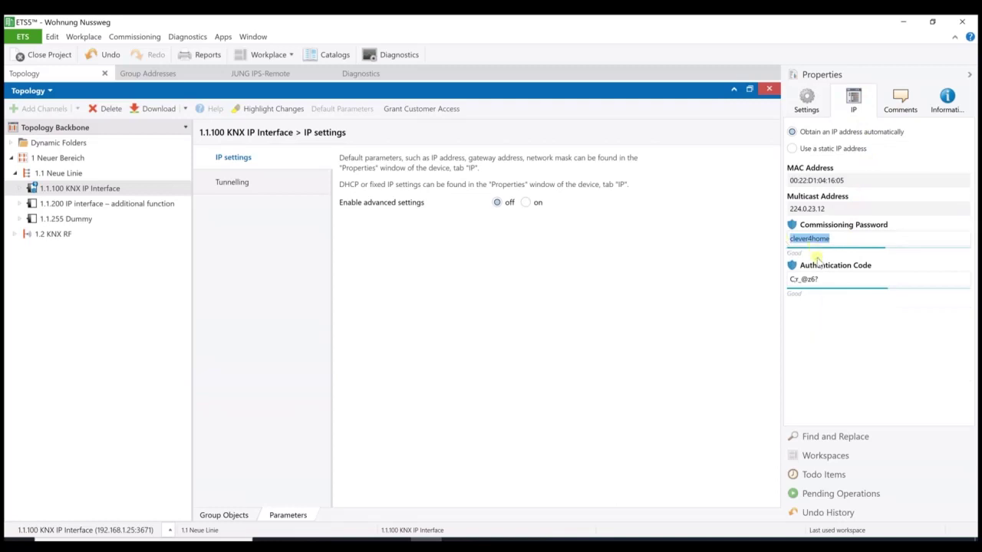
pyautogui.moveTo(829, 279); pyautogui.dragTo(790, 281)
pyautogui.click(103, 191)
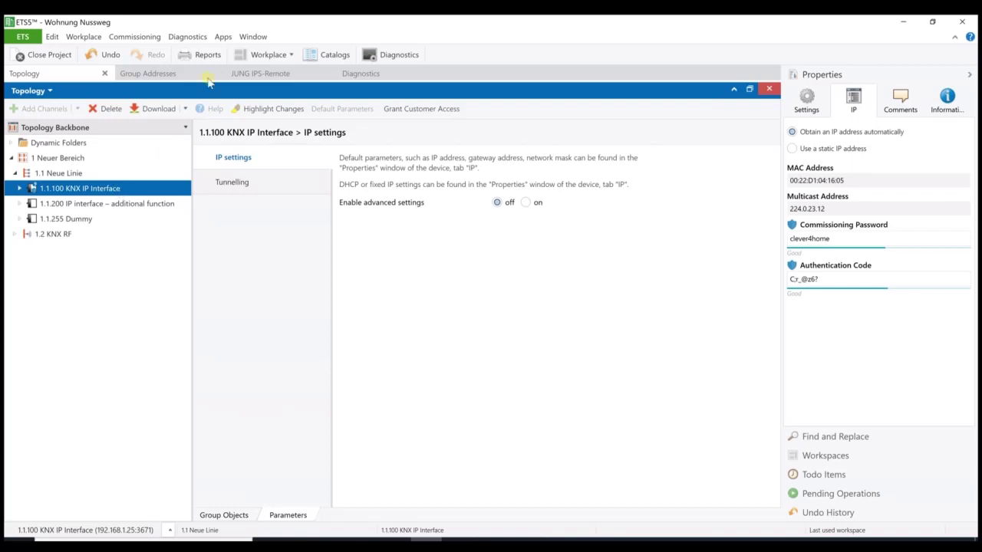
pyautogui.click(185, 109)
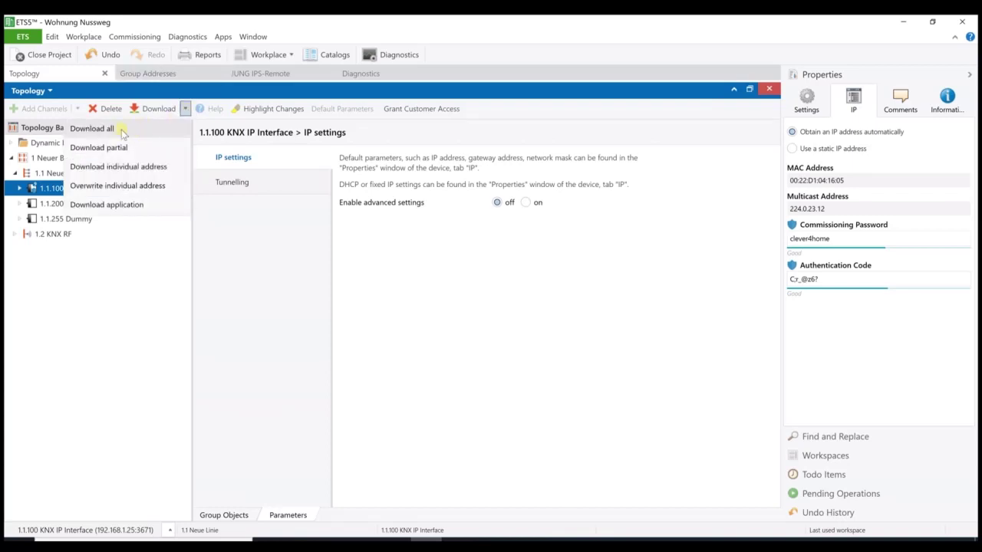
# Step: Dismiss the download options and select device 1.1.200 to view its KNX Secure parameters
pyautogui.click(160, 265)
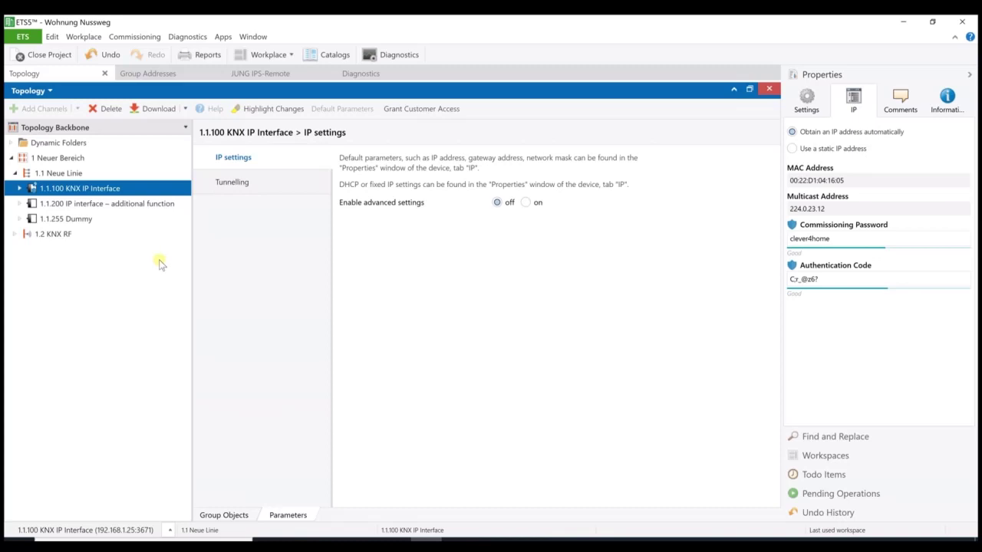
pyautogui.click(116, 205)
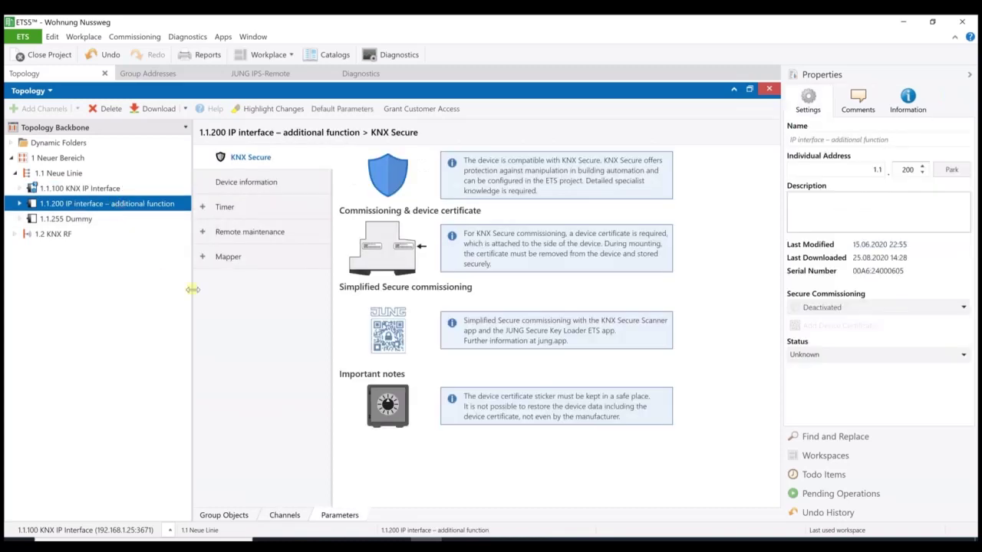
# Step: From the JUNG IPS-Remote licence page, go back to the MyJUNG service overview
pyautogui.click(168, 205)
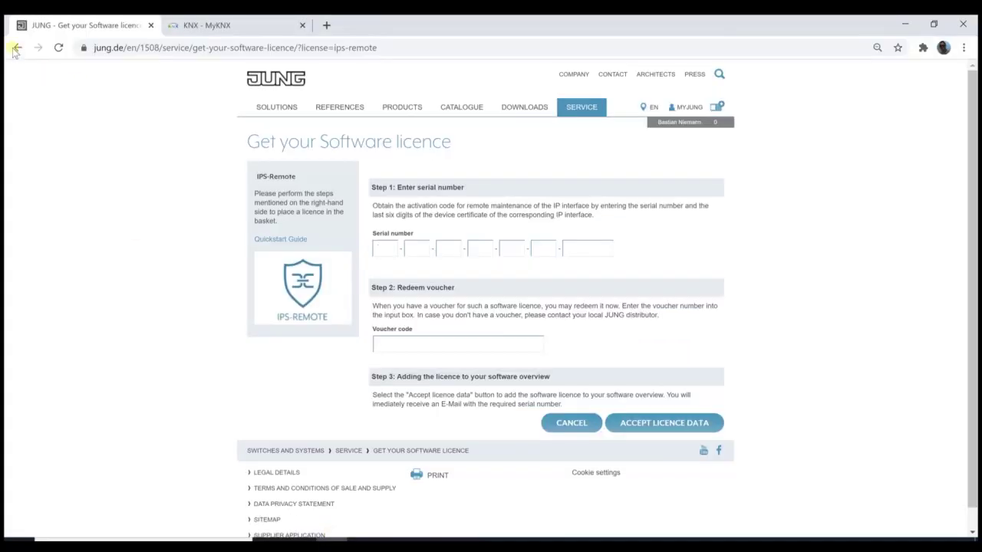
pyautogui.click(16, 48)
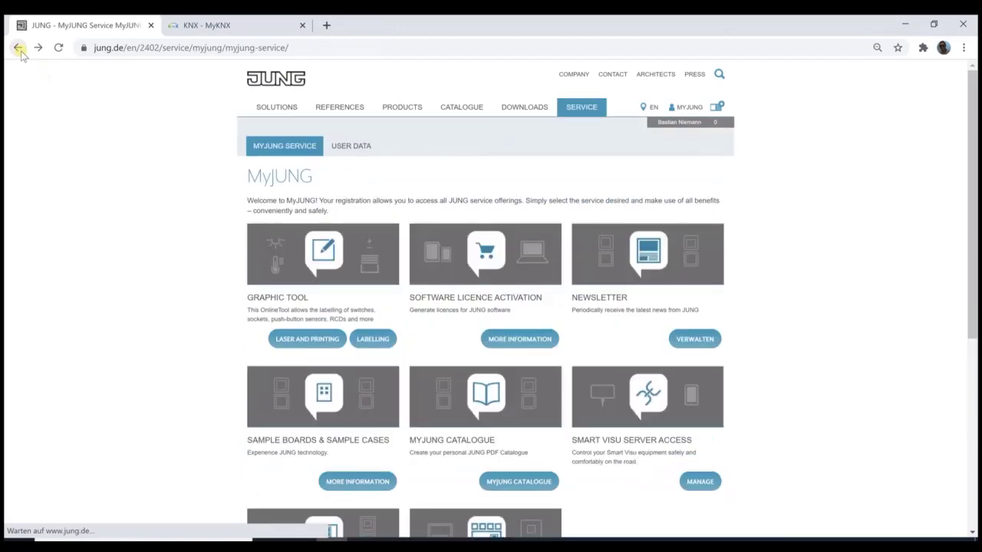
# Step: Go back to System components, show the IPS 300 SREG page's documents, then return to ETS5
pyautogui.click(18, 49)
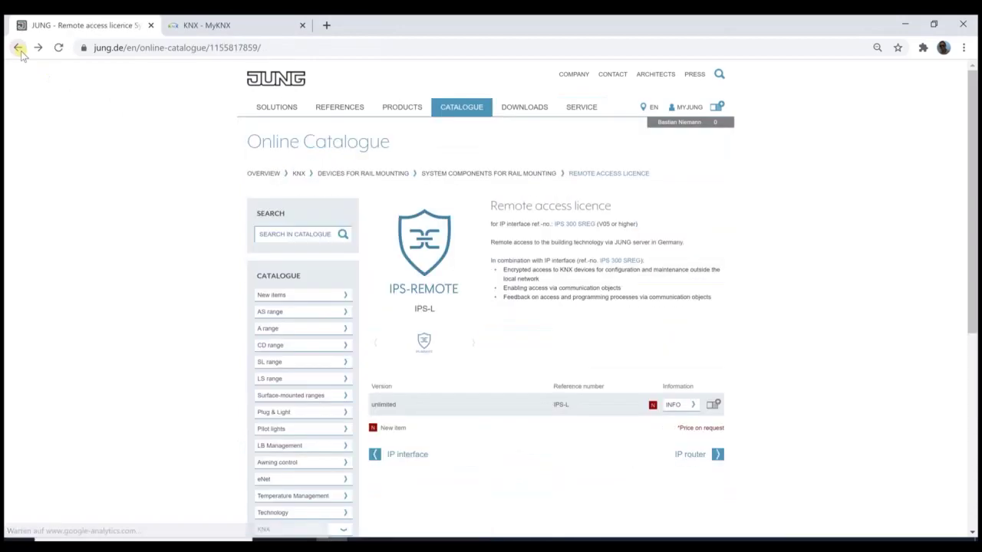
pyautogui.click(18, 47)
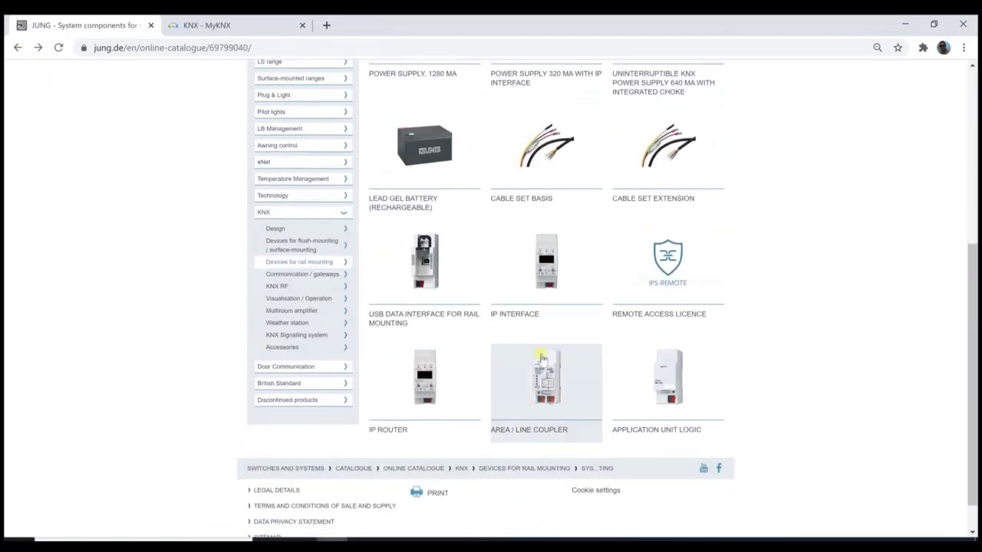
pyautogui.click(546, 265)
pyautogui.scroll(-2, 652, 338)
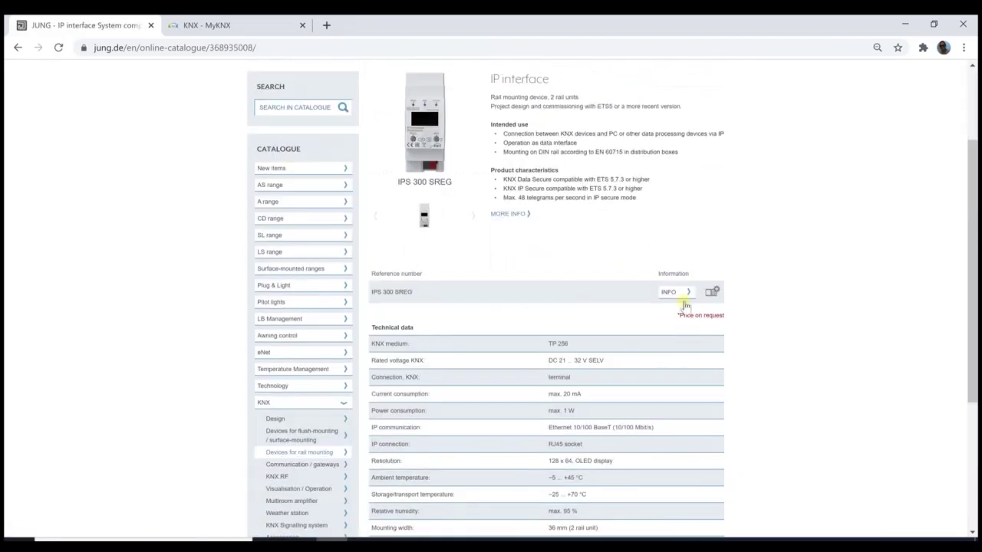
pyautogui.click(669, 292)
pyautogui.hotkey('alt', 'Tab')
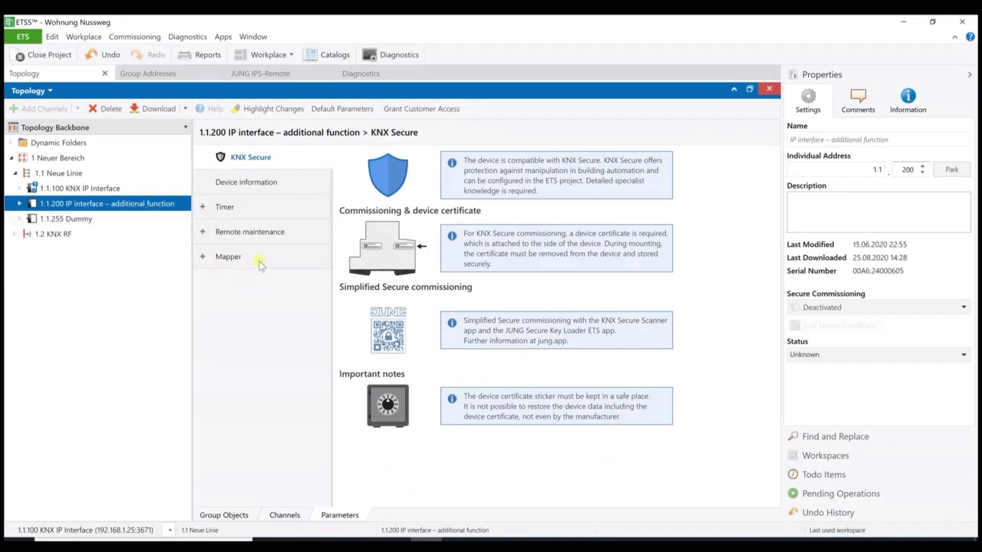
# Step: Open the 1.1.200 Remote maintenance configuration showing its activation code and 3-hour auto-close
pyautogui.click(231, 232)
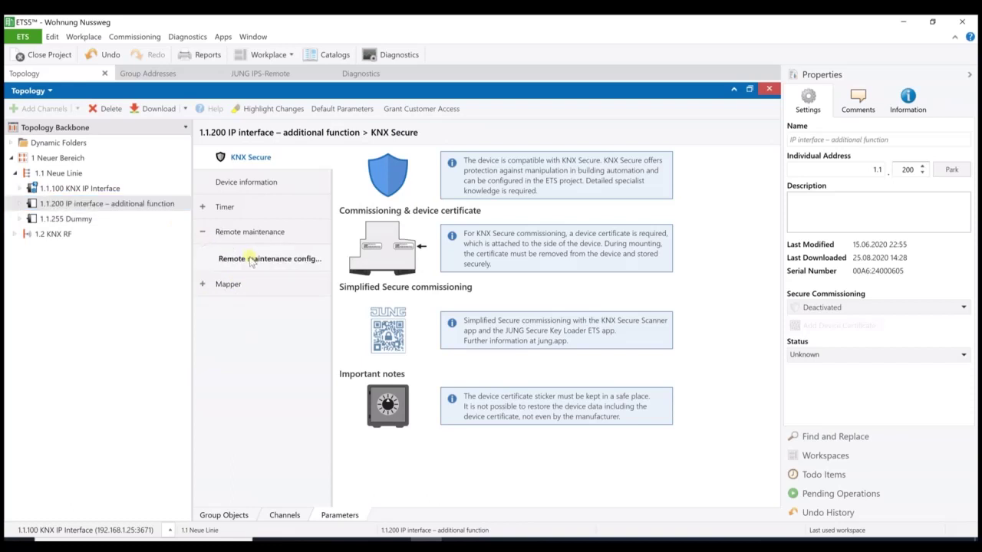
pyautogui.click(250, 259)
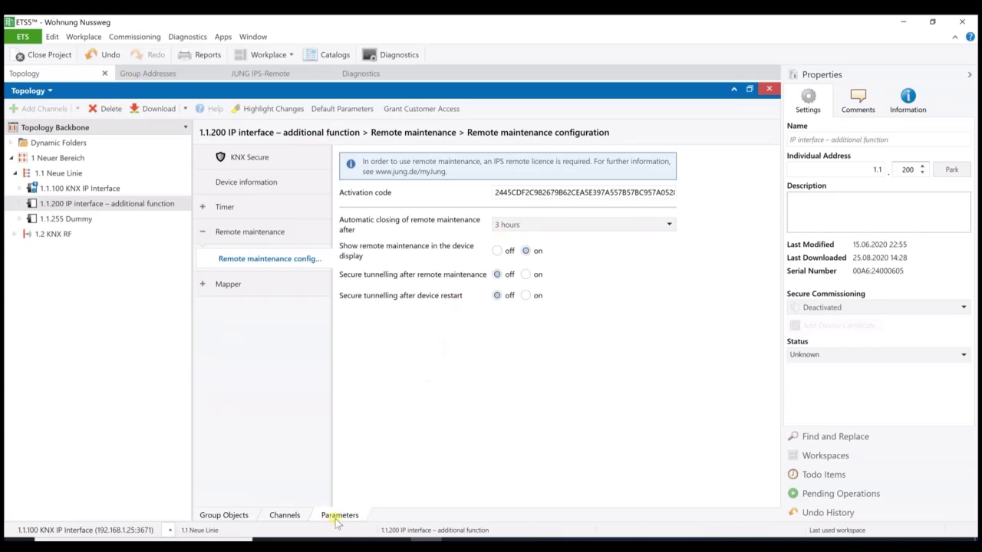
# Step: List 1.1.200's group objects, resizing columns to see flags and addresses 7/0/0–7/1/5
pyautogui.click(234, 517)
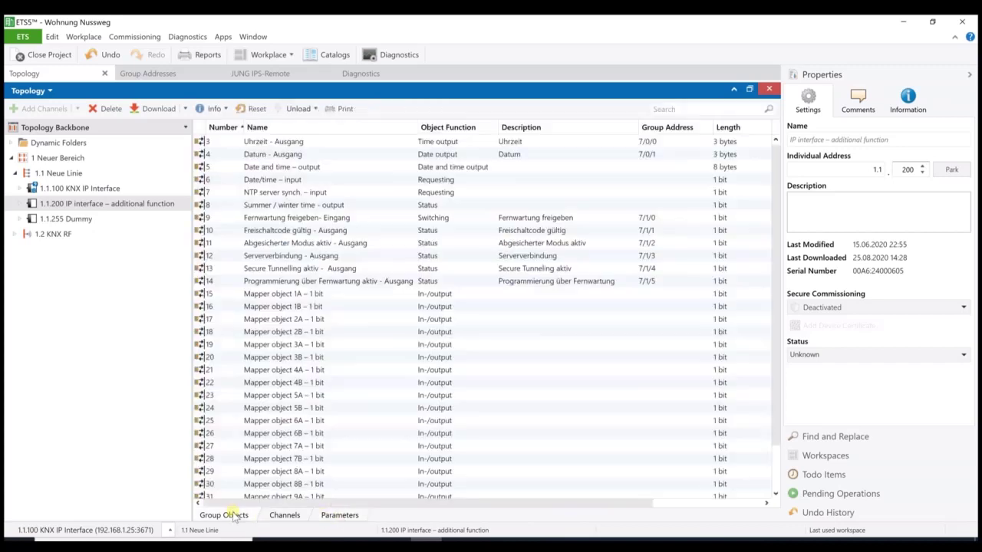
pyautogui.moveTo(423, 503); pyautogui.dragTo(475, 503)
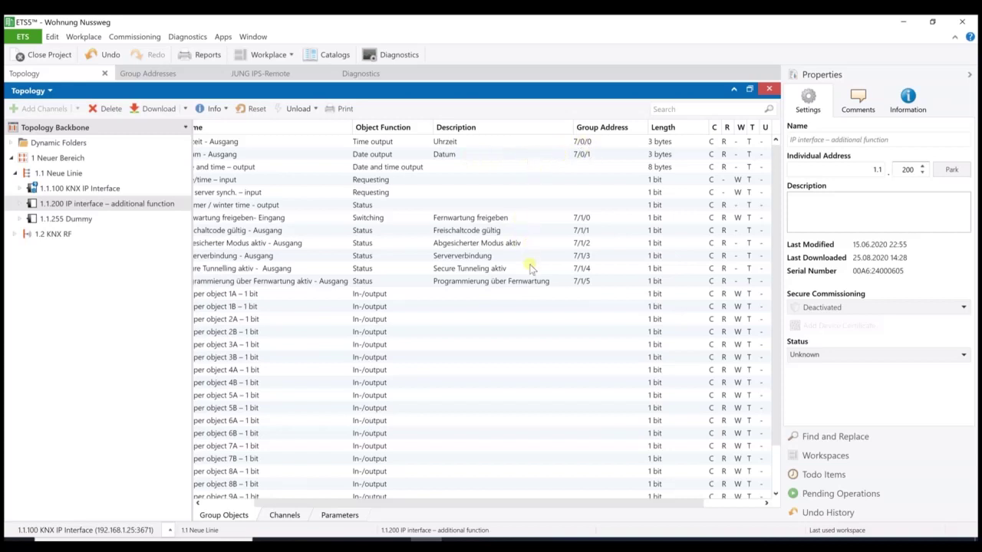
pyautogui.moveTo(554, 501); pyautogui.dragTo(530, 499)
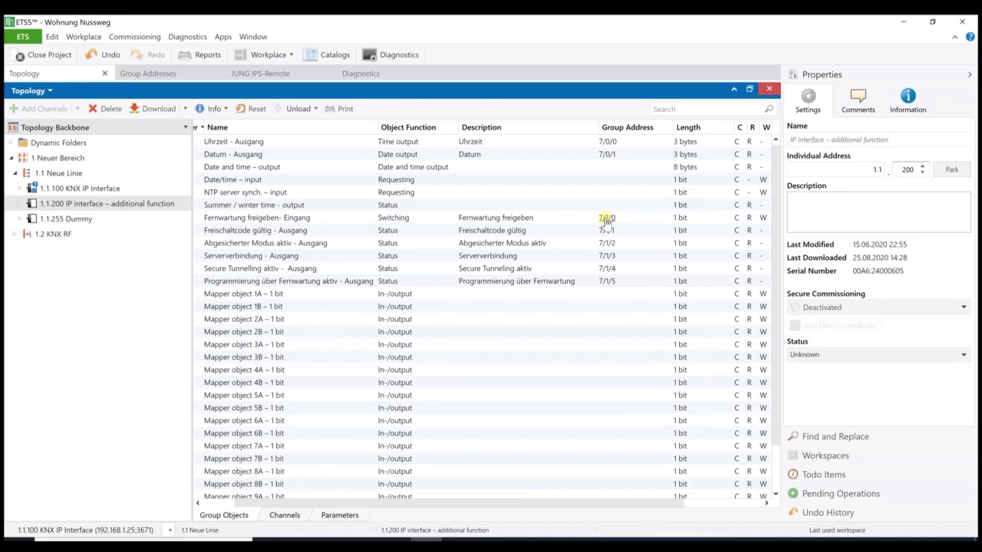
pyautogui.moveTo(610, 222)
pyautogui.moveTo(610, 287)
pyautogui.click(134, 205)
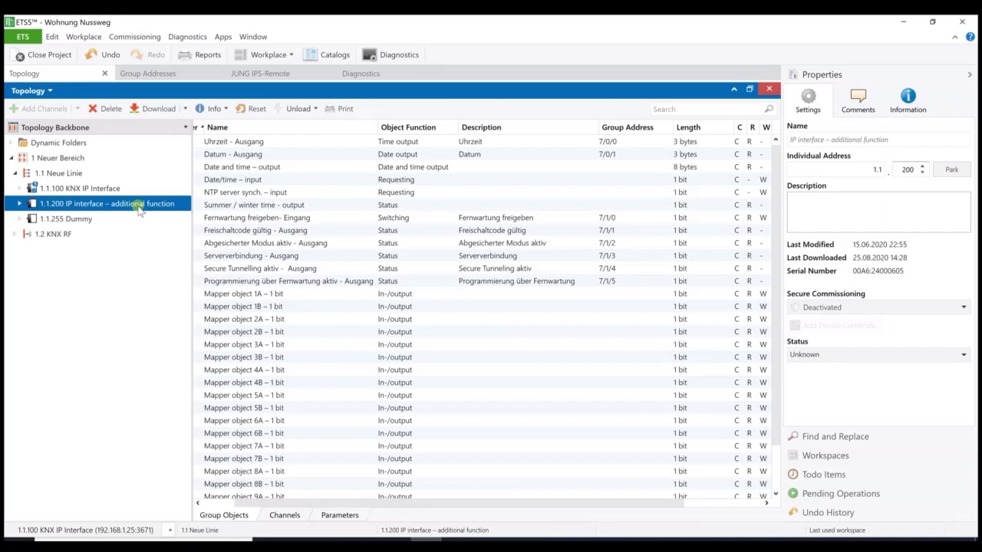
# Step: Glance at the Download options without downloading, then bring up the Diagnostics Group Monitor log
pyautogui.click(185, 108)
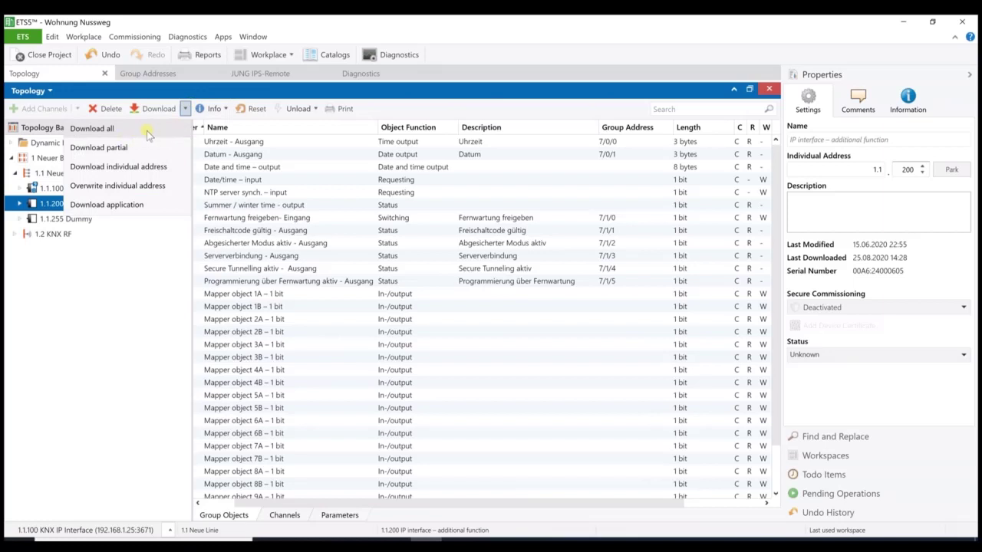
pyautogui.click(120, 268)
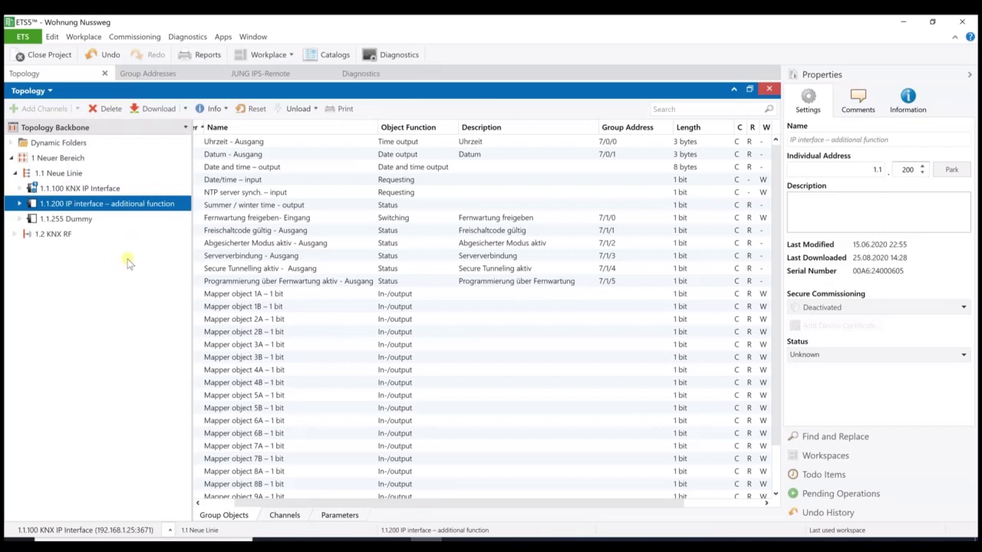
pyautogui.click(361, 74)
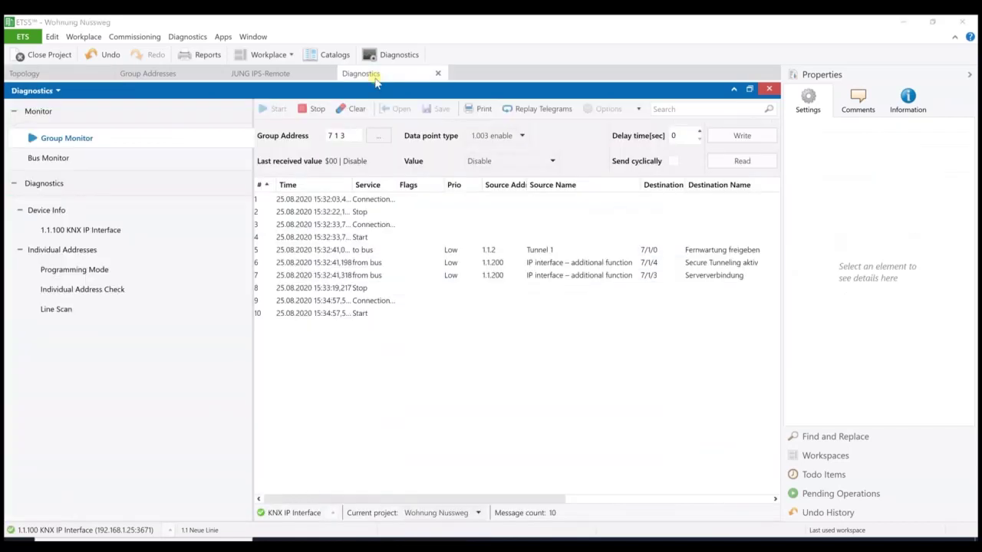
# Step: Stop the Group Monitor recording and check the status-bar bus interface list
pyautogui.click(317, 109)
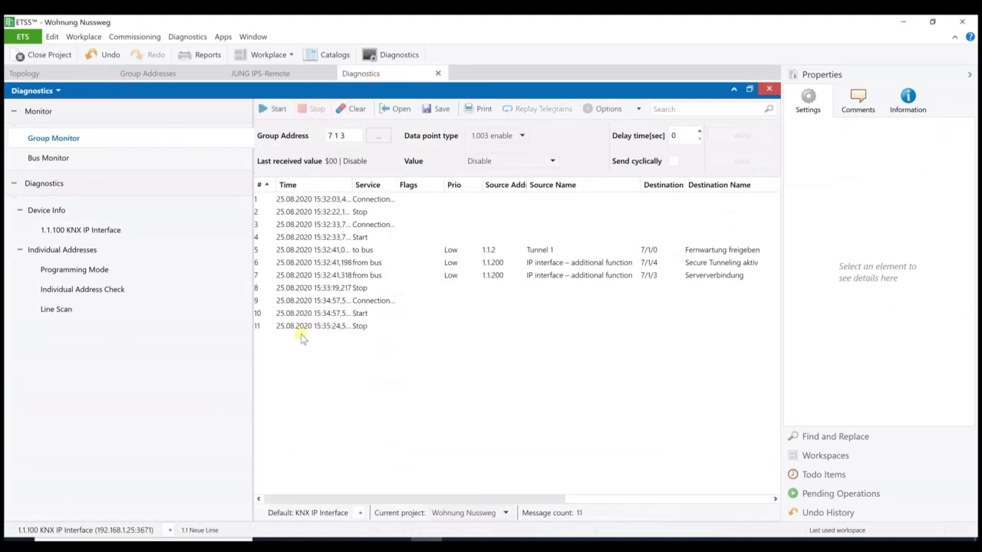
pyautogui.click(169, 531)
pyautogui.moveTo(158, 515)
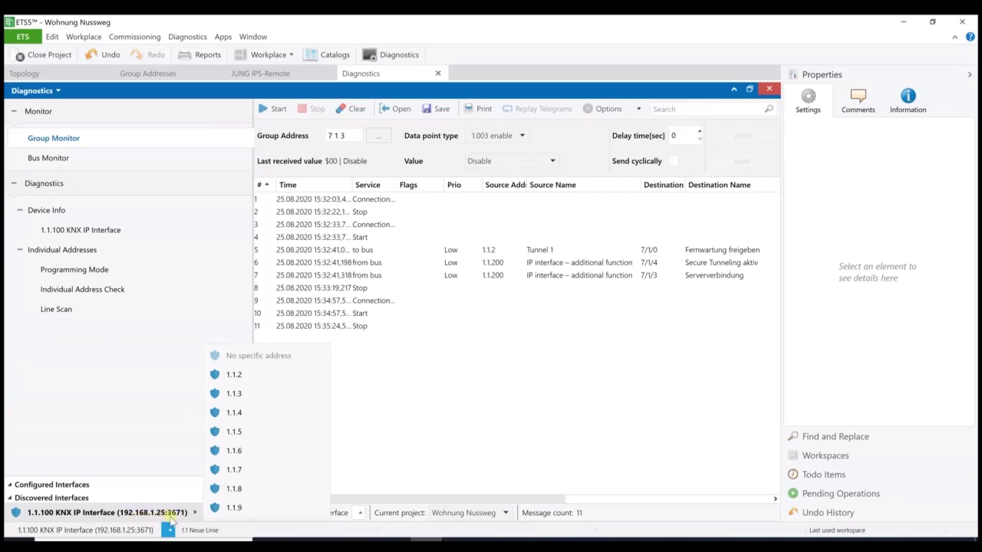
pyautogui.click(168, 529)
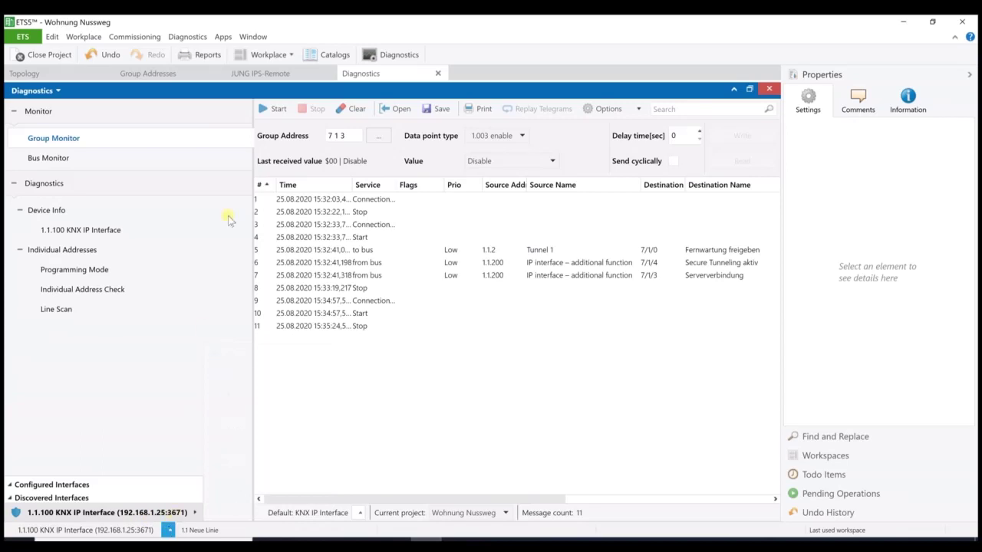
# Step: Show the ETS Apps list from the Bus Interfaces page, with JUNG IPS-Remote 1.0.9 among 3 active apps
pyautogui.click(268, 74)
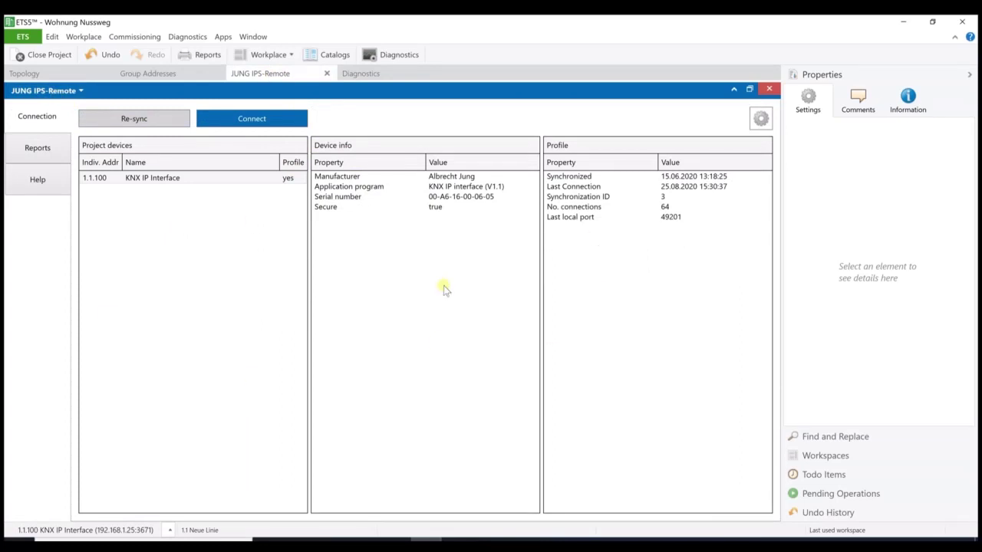
pyautogui.click(23, 36)
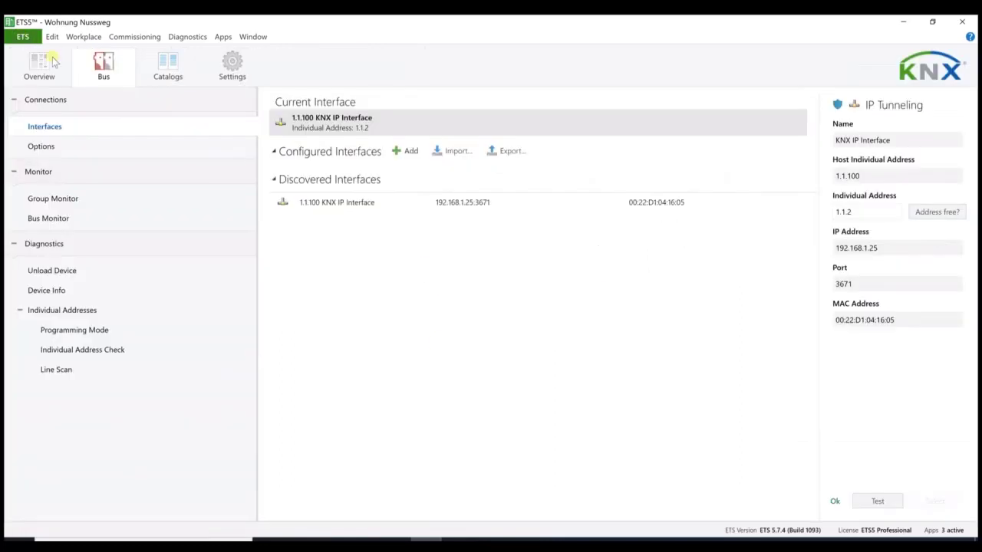
pyautogui.click(951, 530)
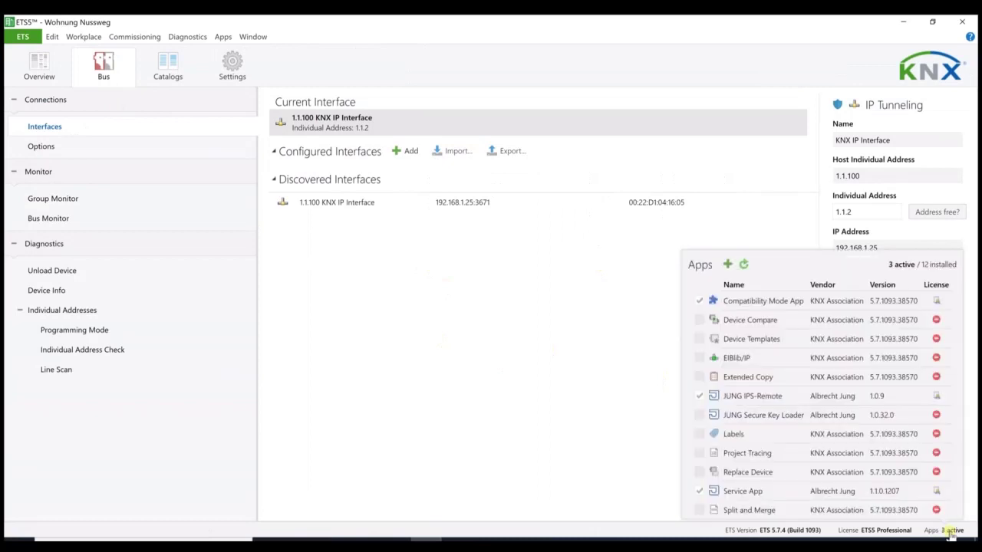
# Step: Begin adding jung-ips-remote-1.0.8.etsapp as a new app, then cancel the installation
pyautogui.click(728, 265)
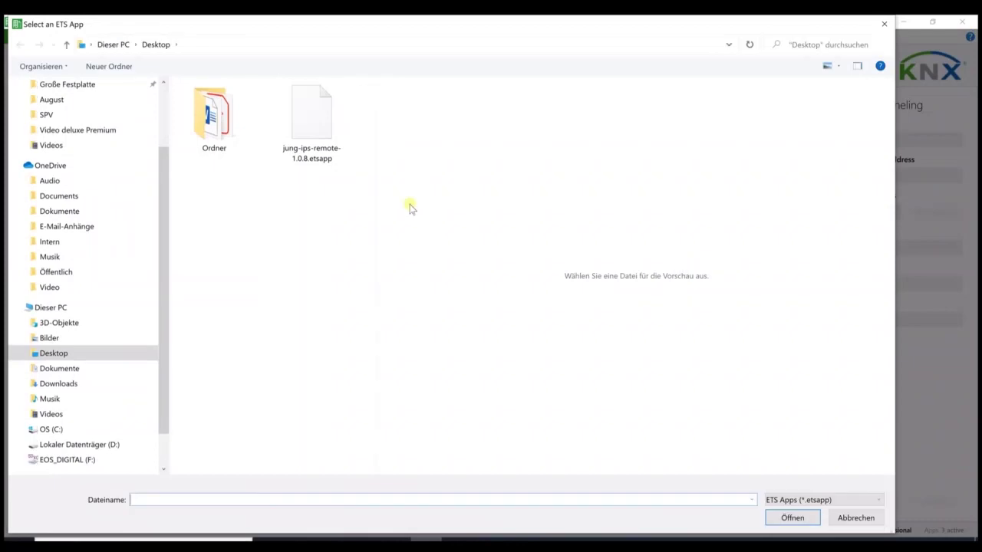
pyautogui.click(322, 124)
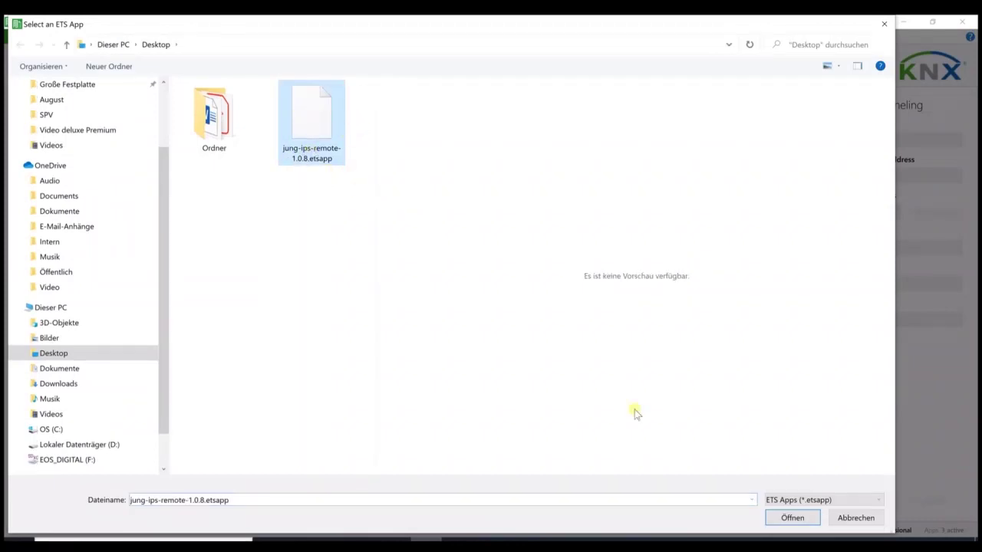
pyautogui.click(851, 519)
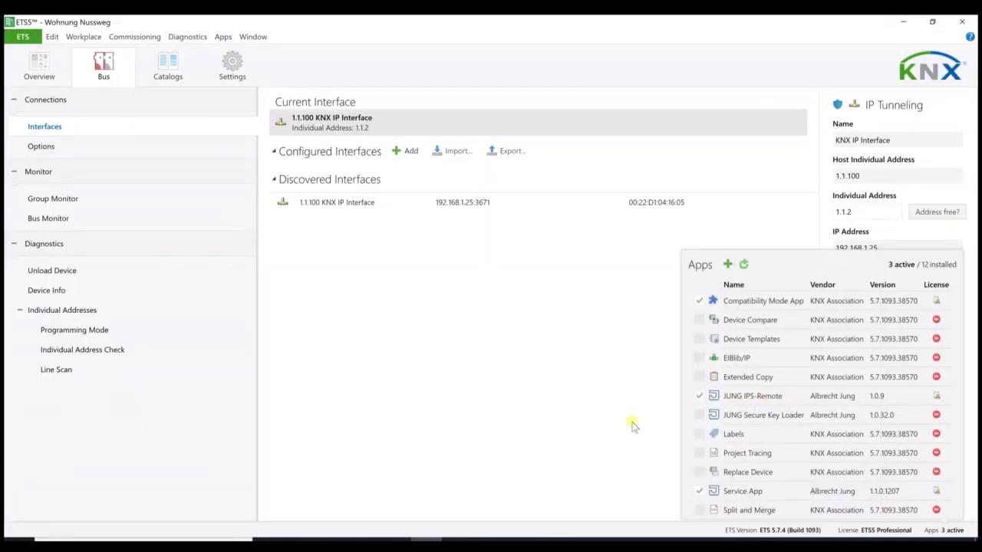
# Step: Search the MyKNX app shop for 'Jung' to find IPS-Remote 1.0.9 at €0, then return to ETS5
pyautogui.click(335, 539)
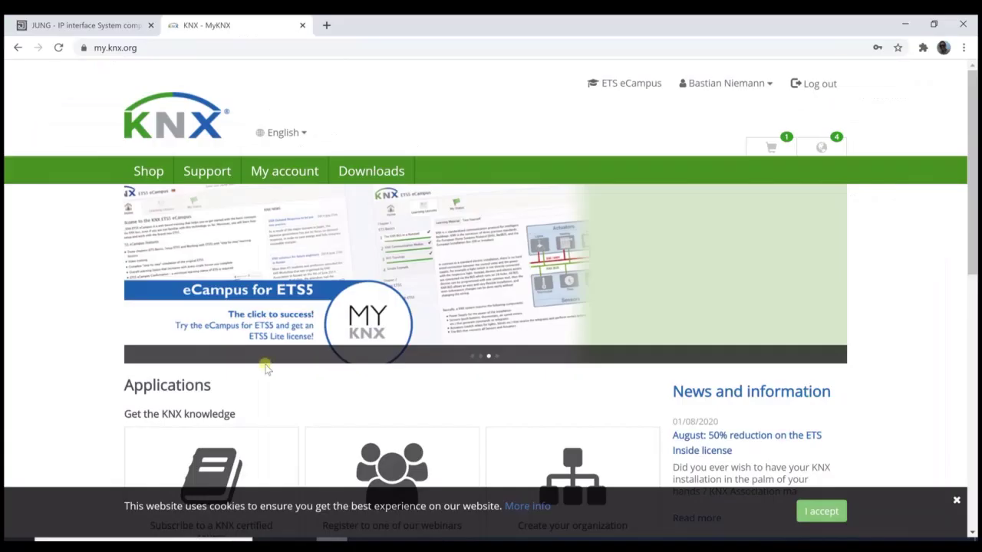
pyautogui.click(158, 47)
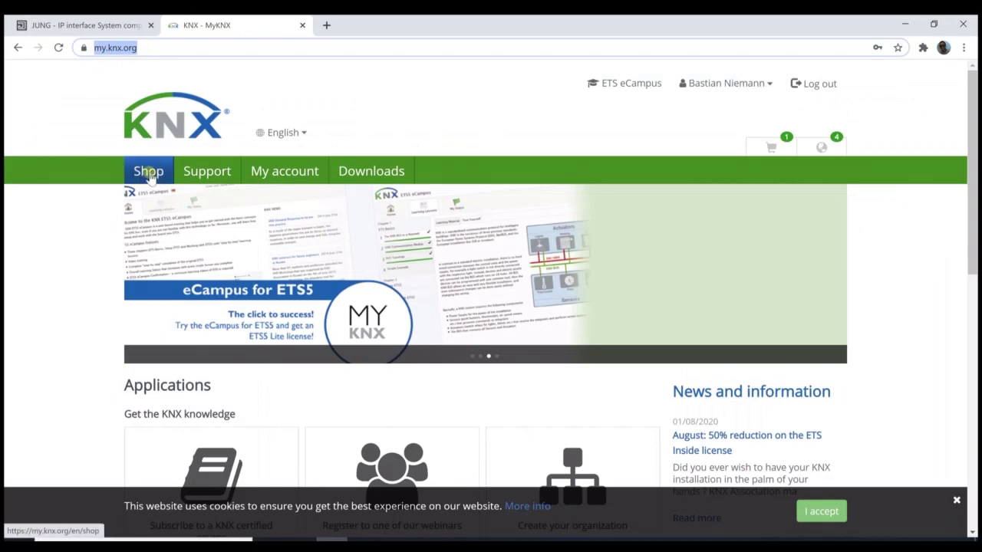
pyautogui.click(150, 177)
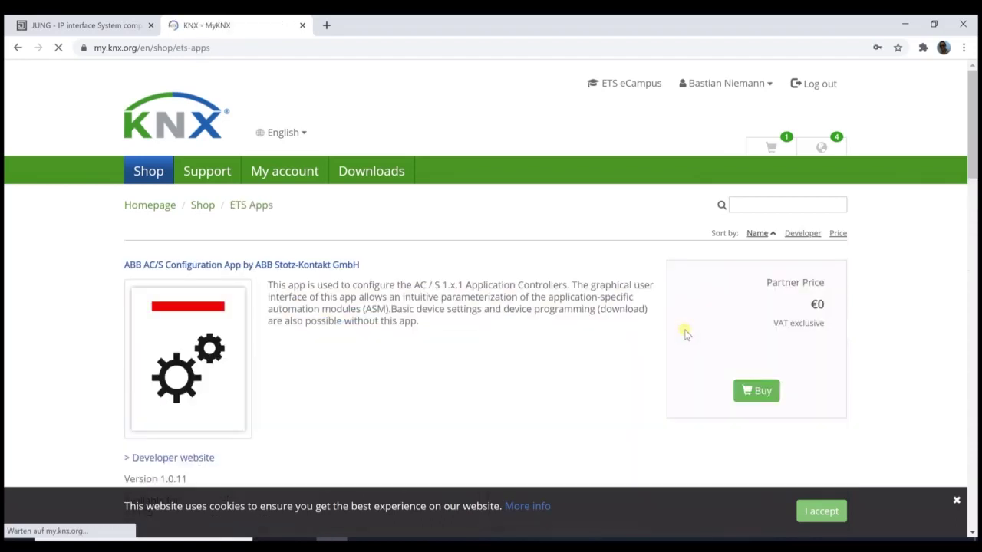
pyautogui.click(767, 206)
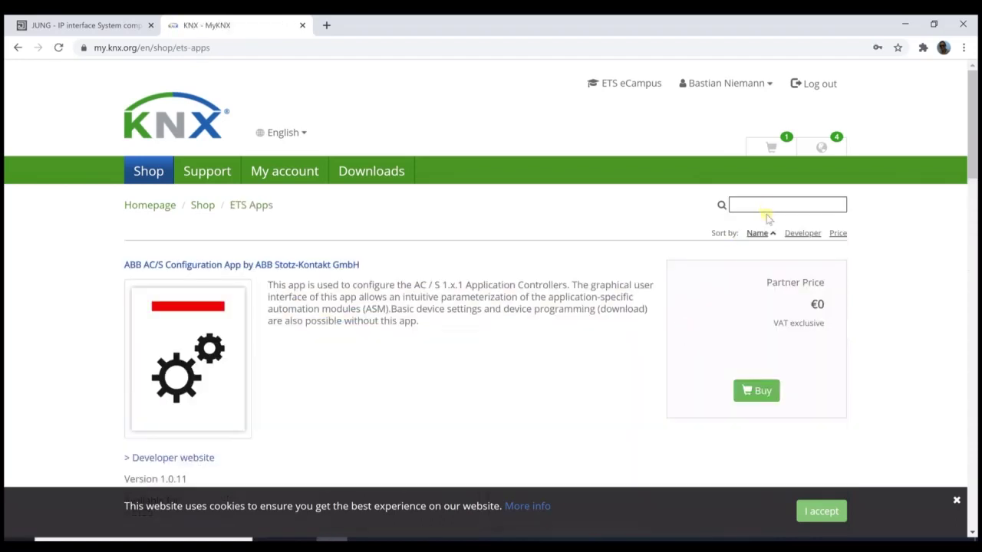
pyautogui.press('Return')
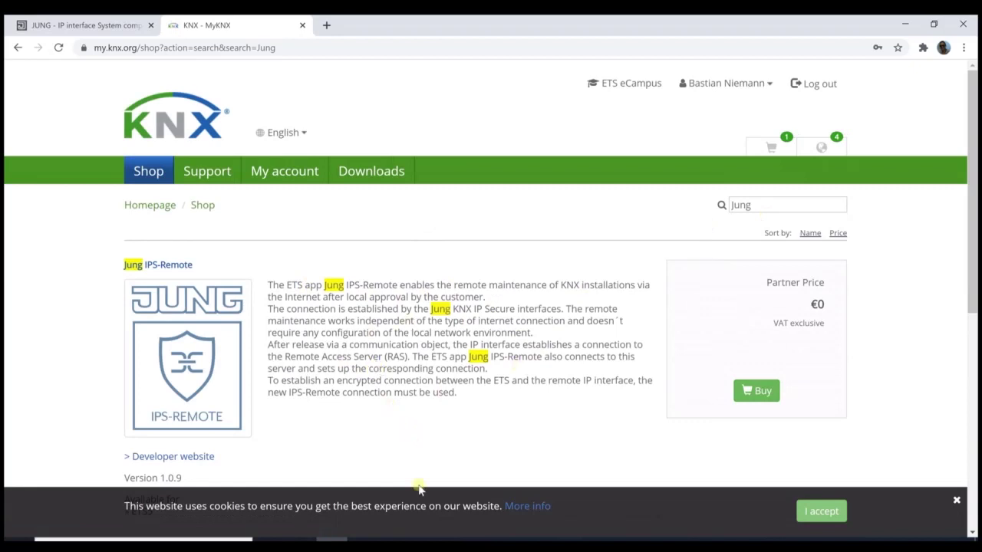
pyautogui.click(424, 538)
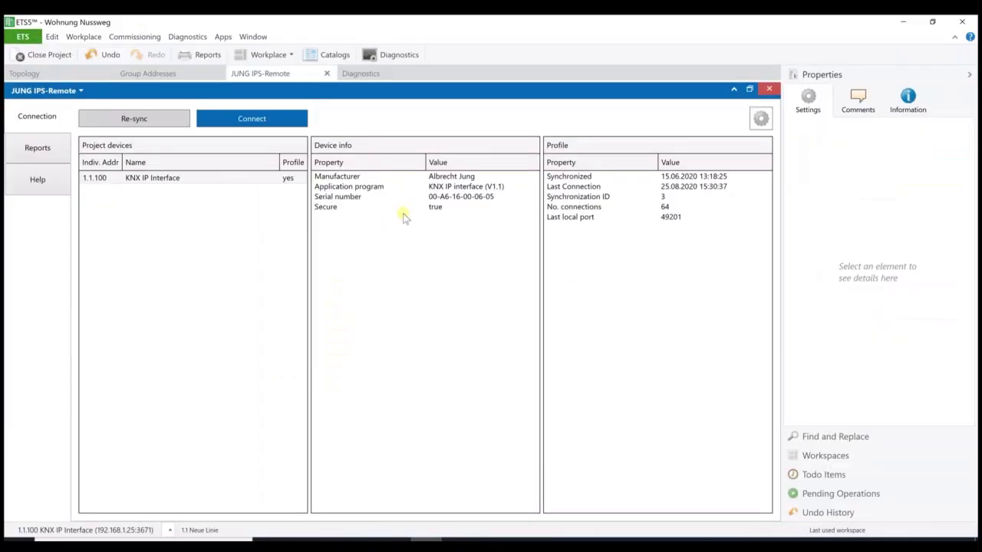
# Step: Try connecting IPS-Remote to the KNX IP Interface, which is refused, then view the 7/1 Fernzugriff group addresses
pyautogui.click(228, 40)
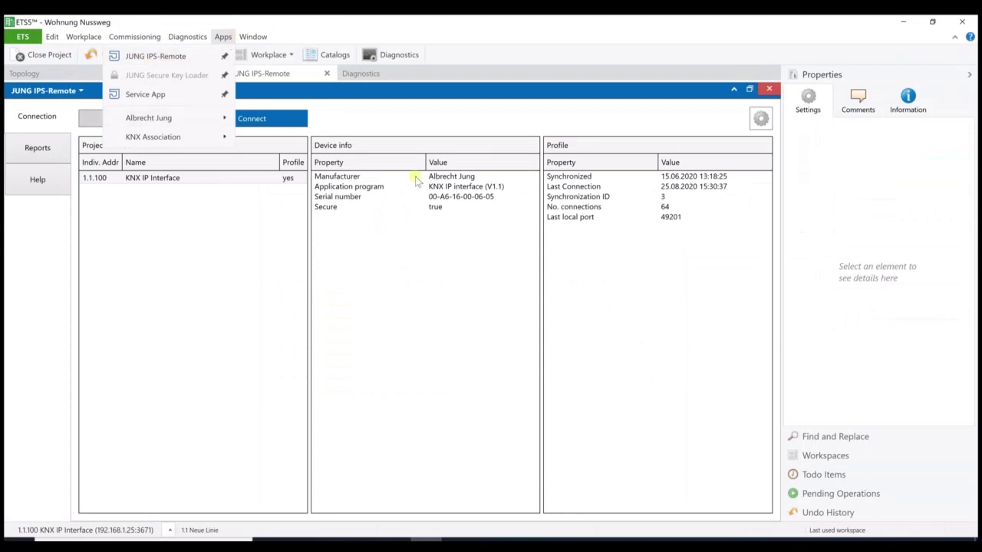
pyautogui.click(355, 307)
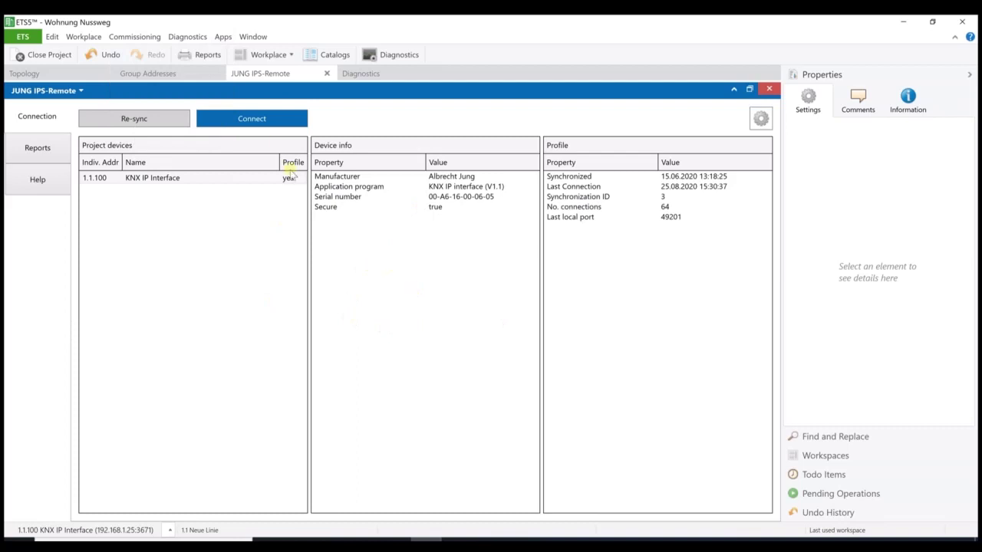
pyautogui.click(270, 122)
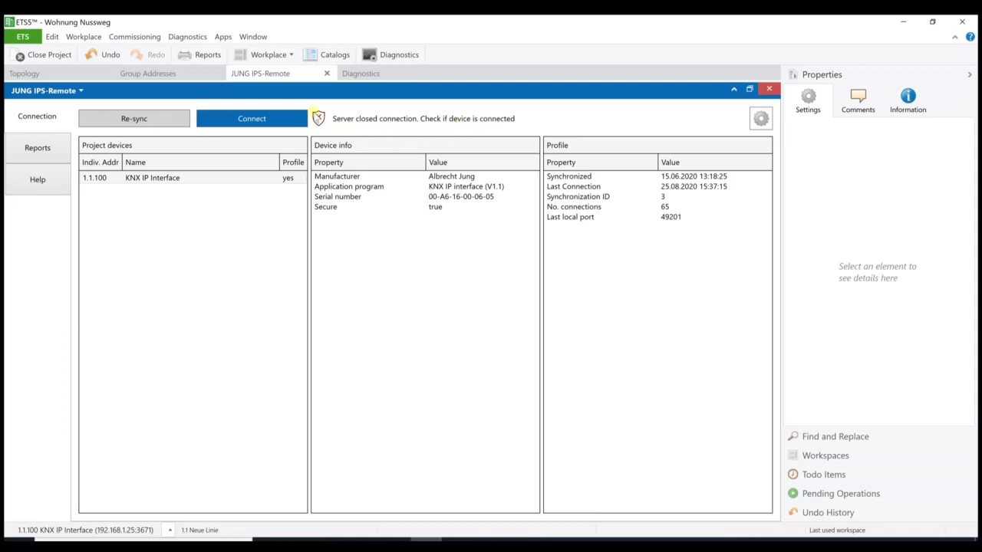
pyautogui.click(175, 73)
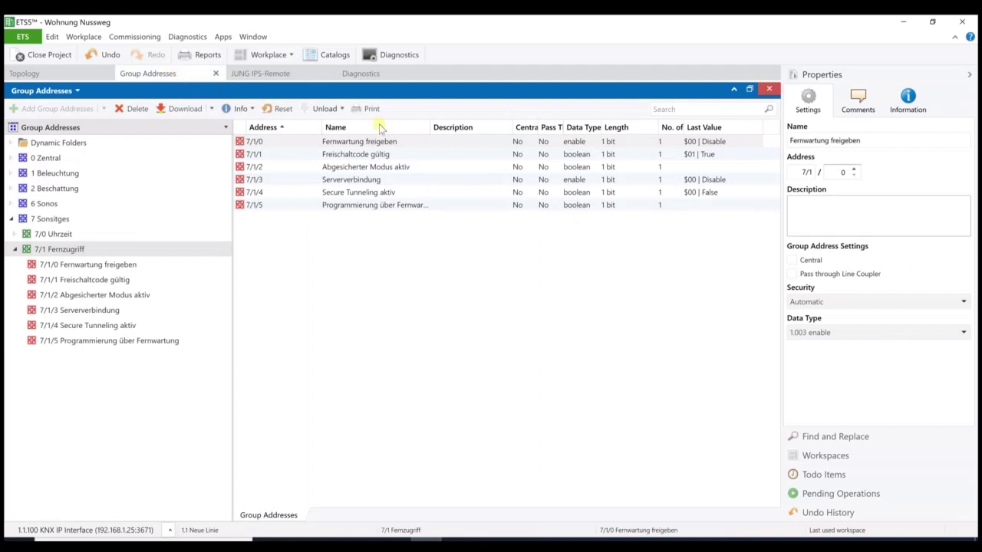
# Step: Write Enable to 7/1/0 Fernwartung freigeben, then connect JUNG IPS-Remote to the server
pyautogui.click(436, 145)
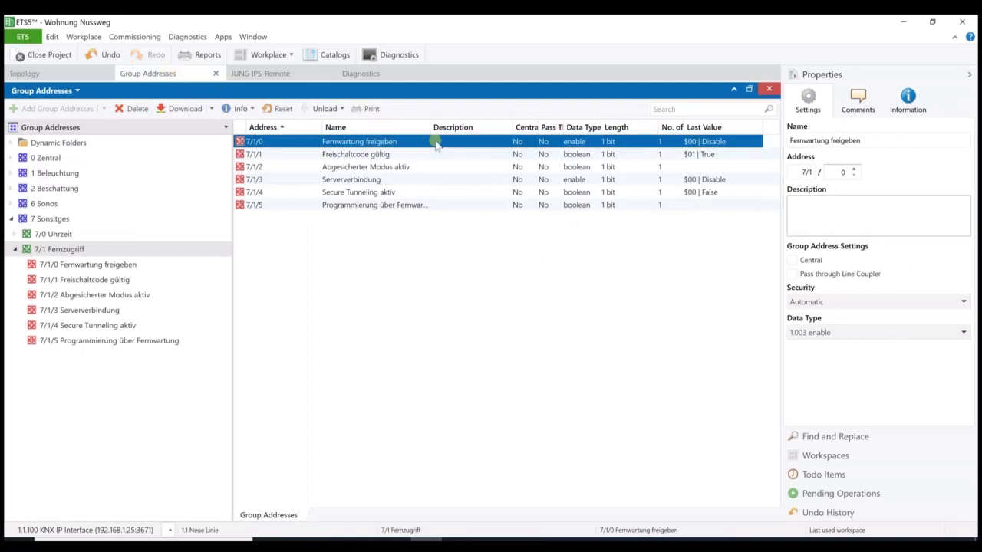
pyautogui.rightClick(436, 145)
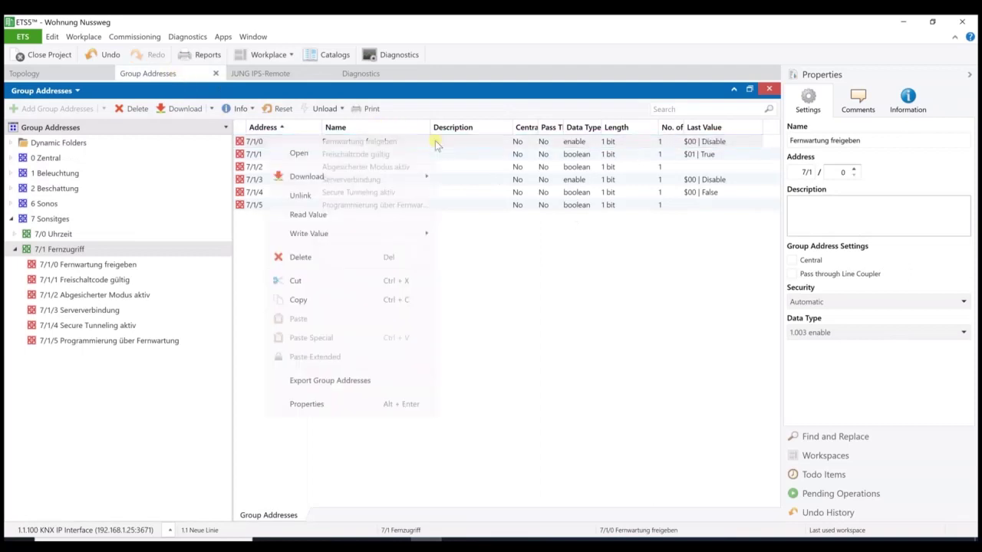
pyautogui.moveTo(305, 240)
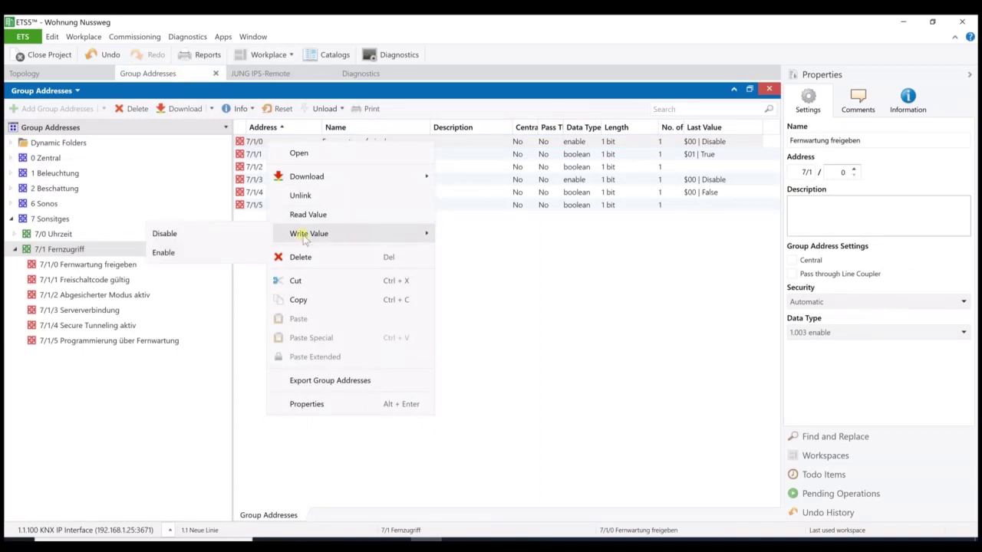
pyautogui.click(215, 254)
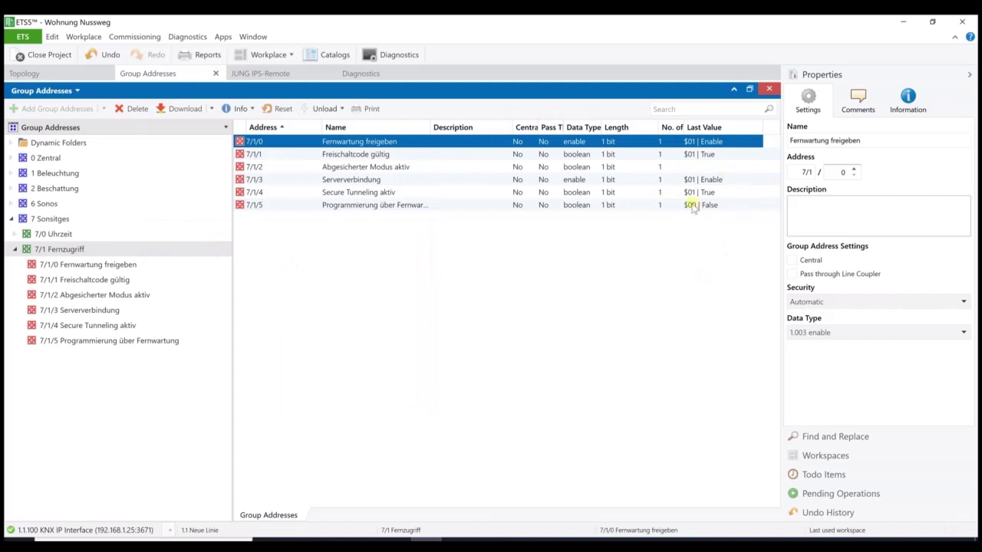
pyautogui.click(282, 77)
pyautogui.click(270, 120)
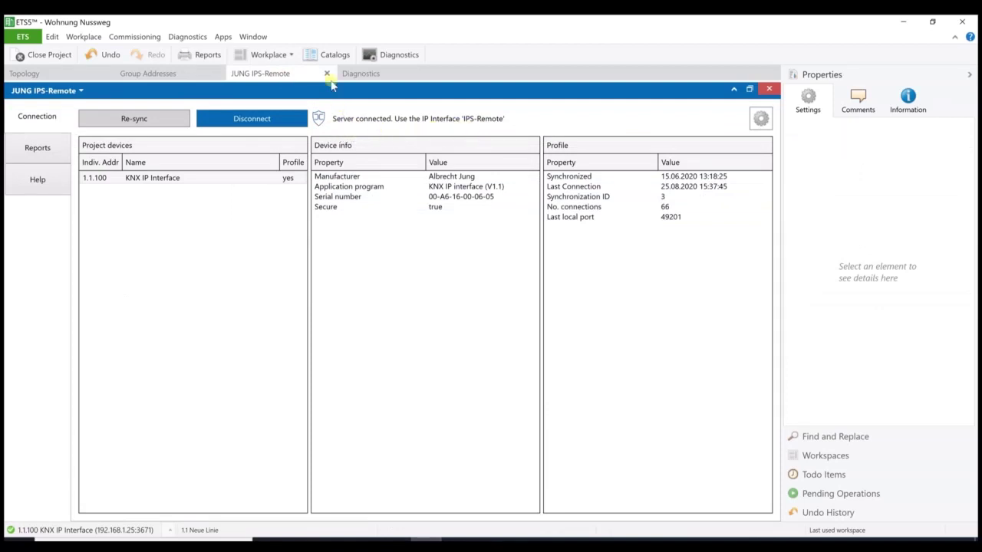
# Step: Stop the Group Monitor and choose JUNG IPS-Remote as the bus interface
pyautogui.click(380, 75)
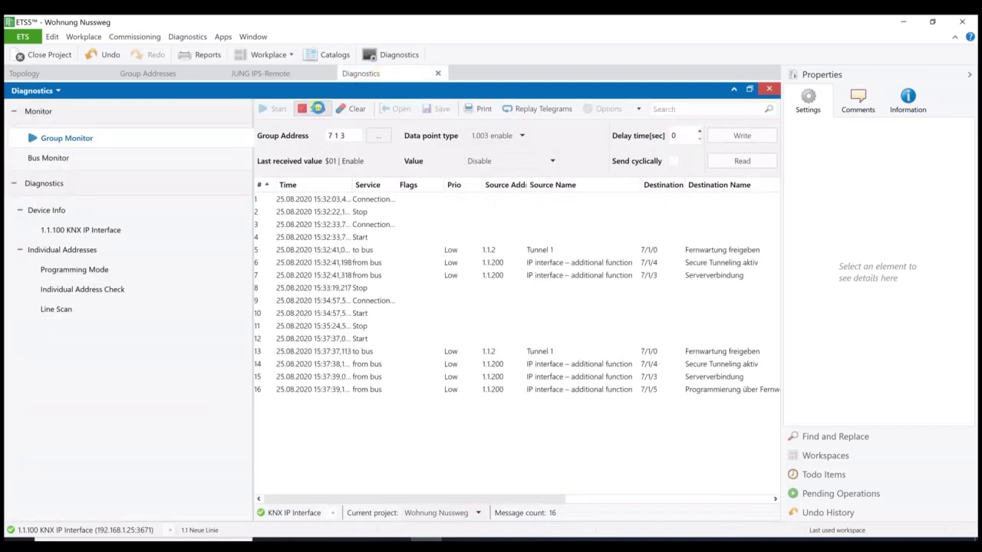
pyautogui.click(318, 108)
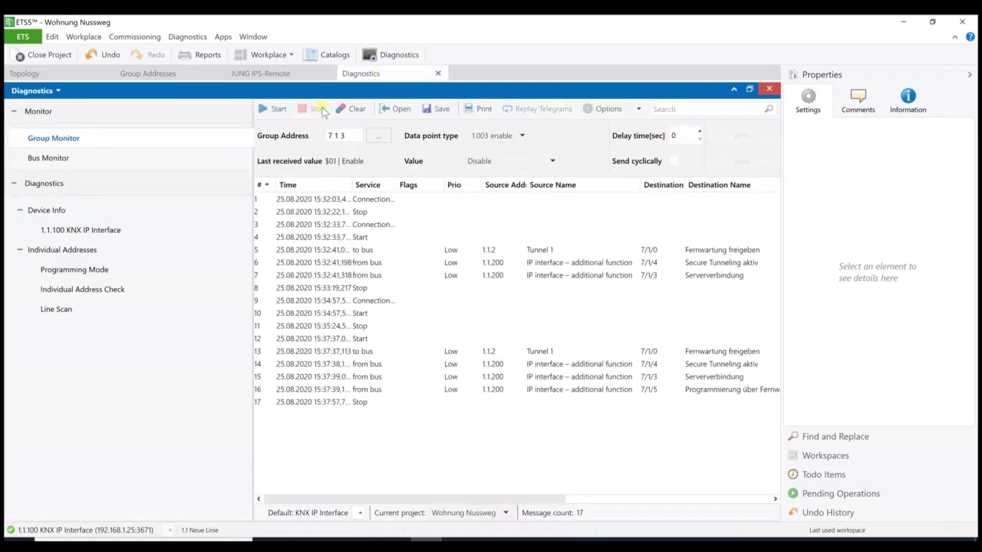
pyautogui.click(168, 528)
pyautogui.moveTo(161, 514)
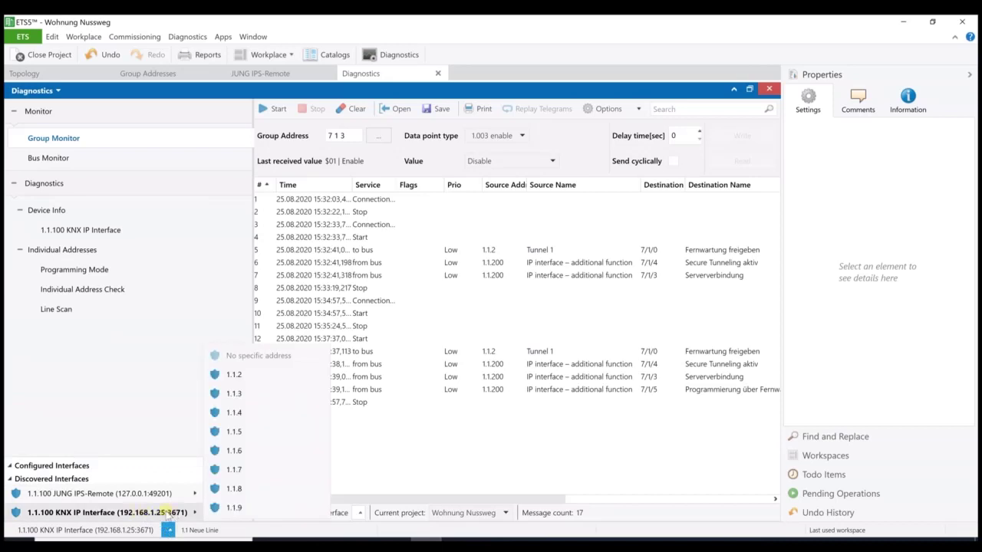
pyautogui.moveTo(141, 495)
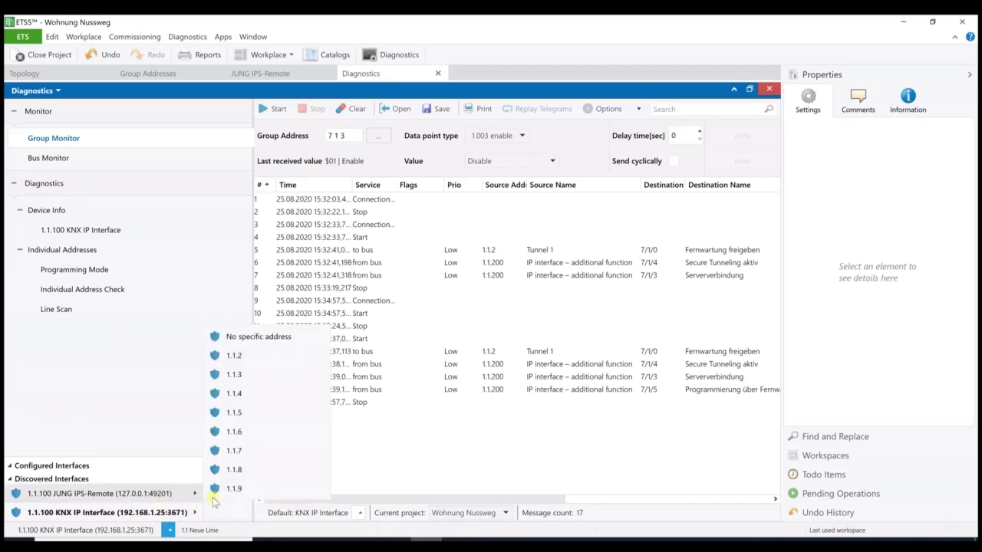
pyautogui.click(242, 495)
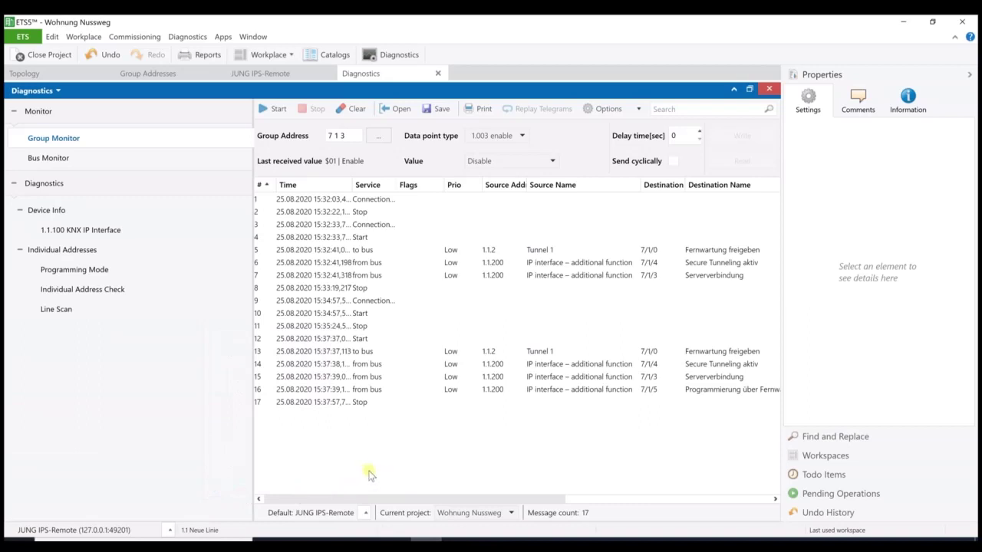
# Step: Restart the Group Monitor on JUNG IPS-Remote and inspect the new Start entry in row 18
pyautogui.click(365, 512)
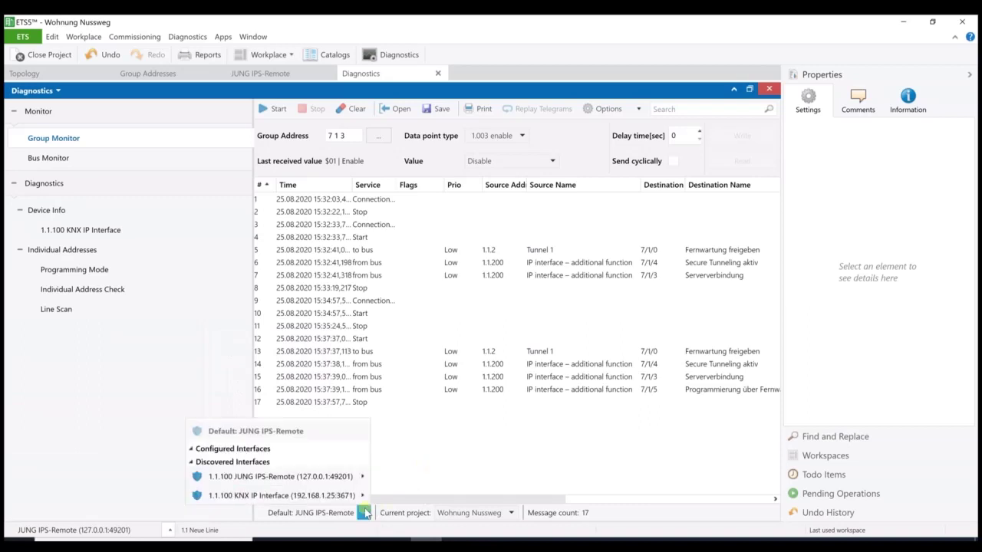
pyautogui.moveTo(336, 476)
pyautogui.click(159, 471)
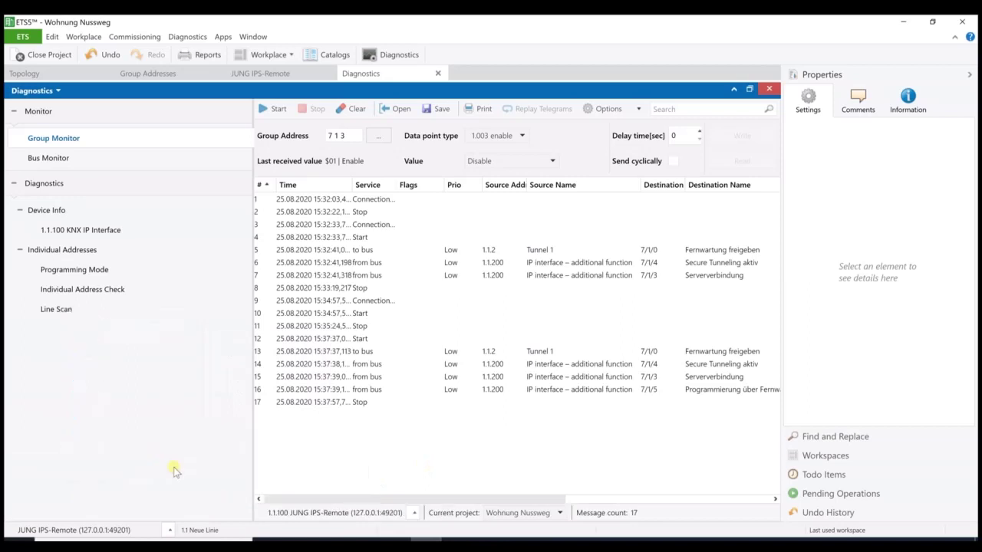
pyautogui.click(277, 110)
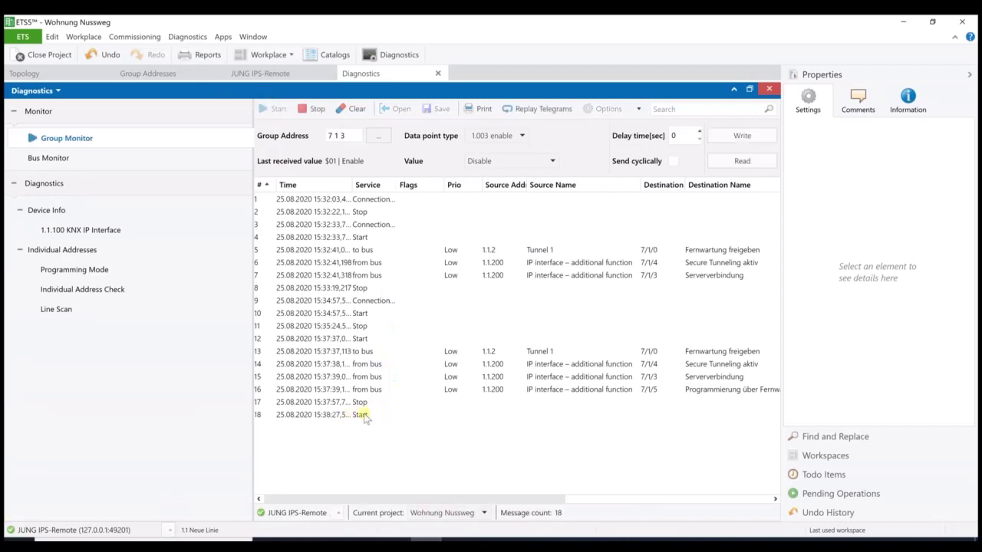
pyautogui.click(366, 416)
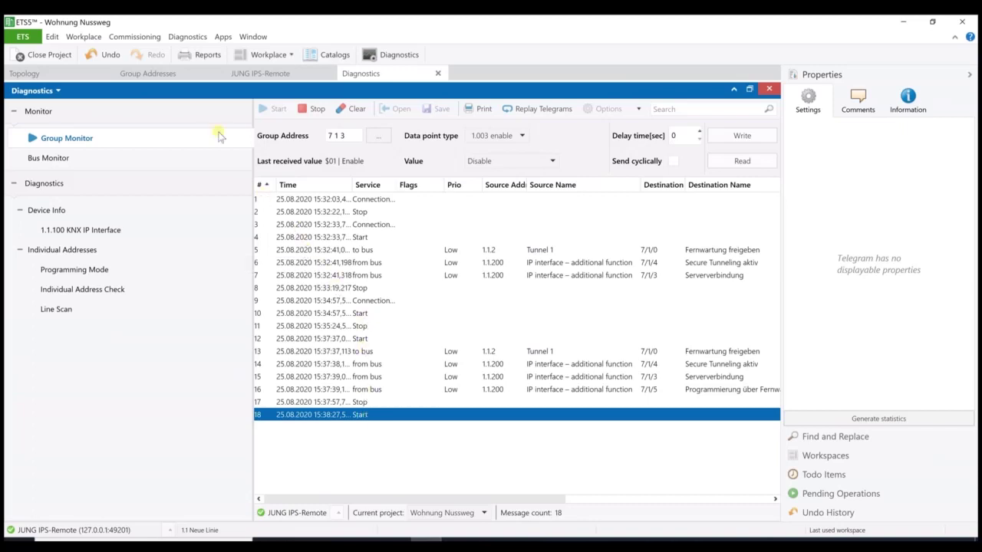
# Step: Write Disable to 7/1/0 Fernwartung freigeben and check the Group Monitor logs it as message 19
pyautogui.click(167, 74)
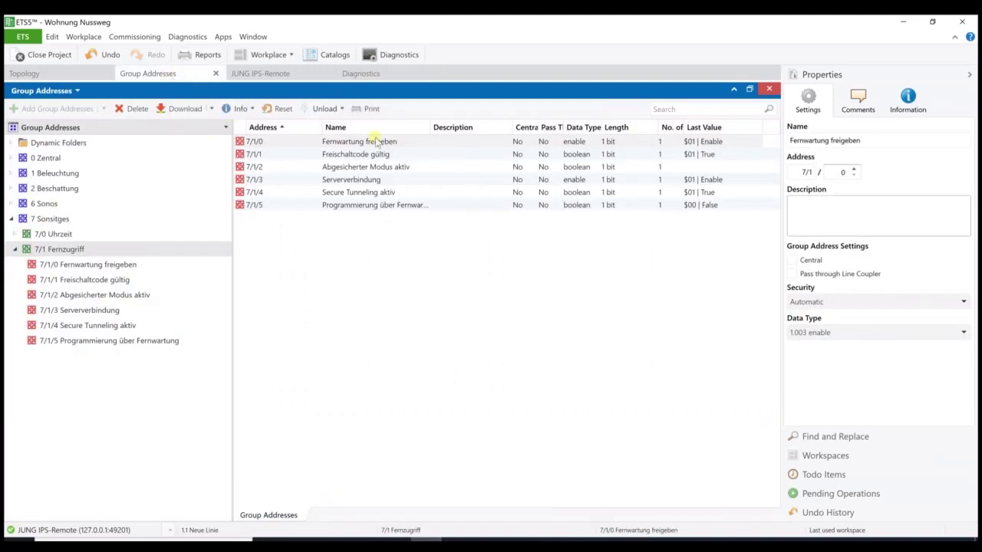
pyautogui.click(406, 144)
pyautogui.rightClick(408, 146)
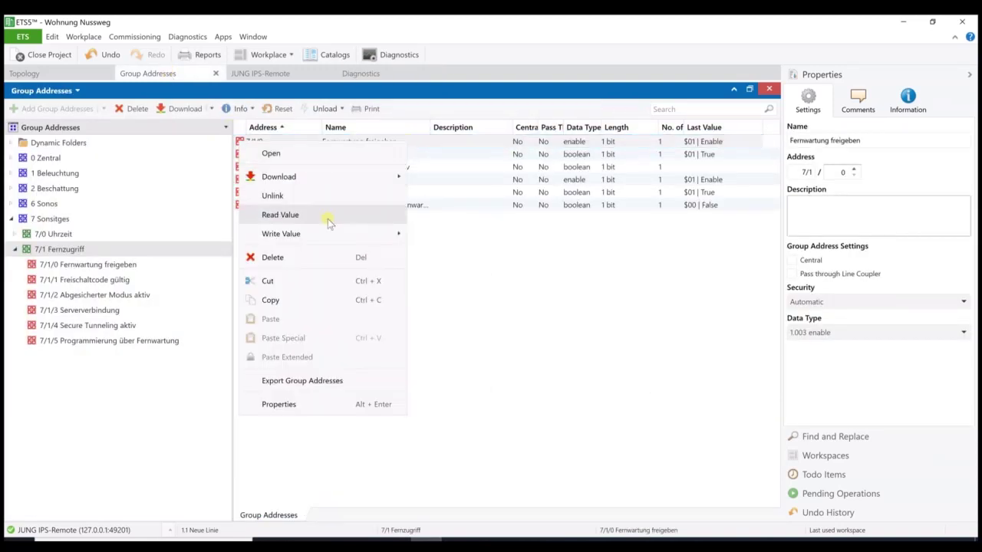
pyautogui.moveTo(316, 238)
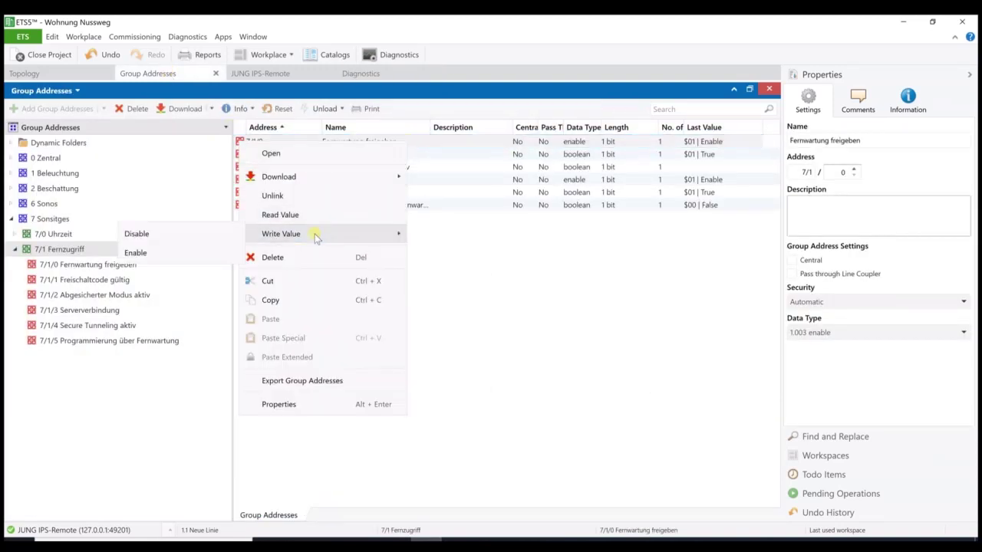
pyautogui.click(187, 238)
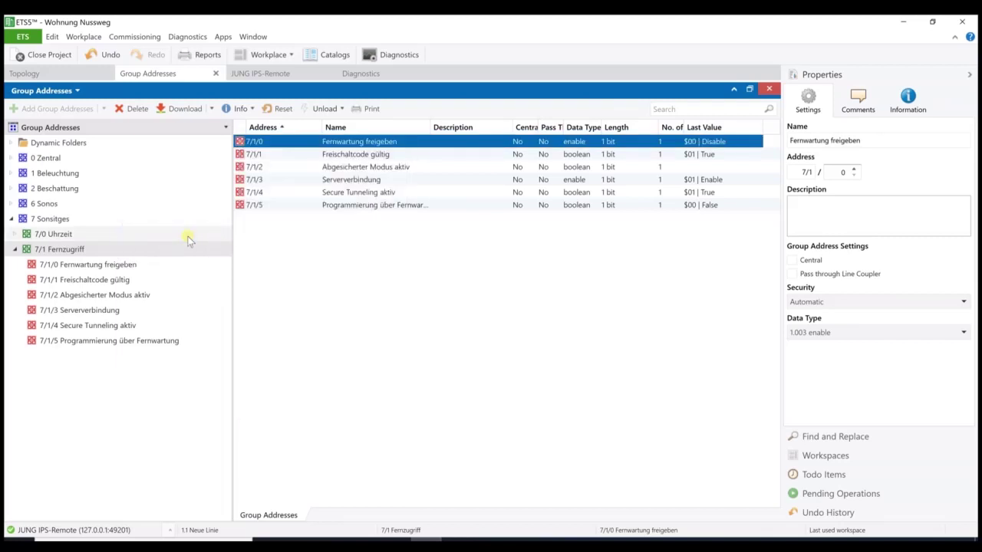
pyautogui.click(359, 75)
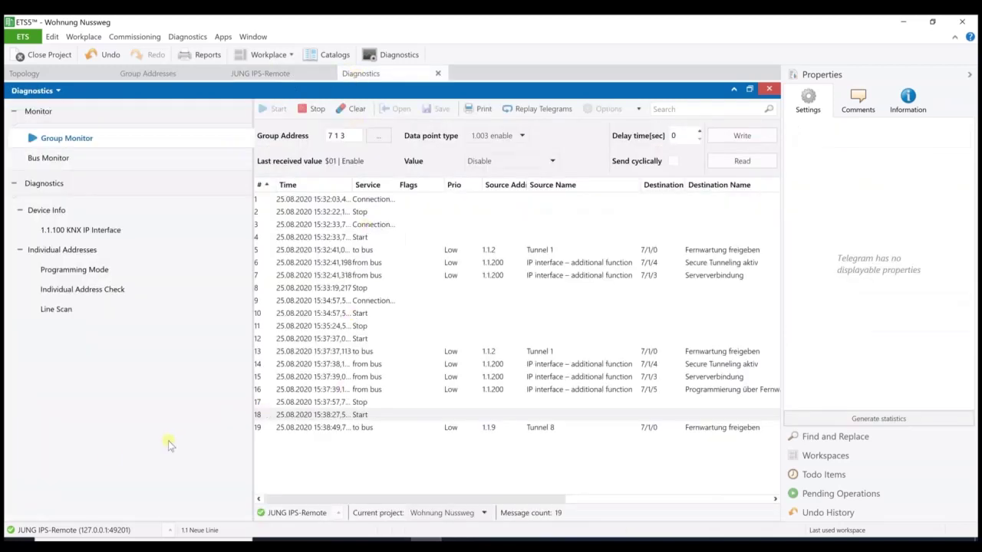